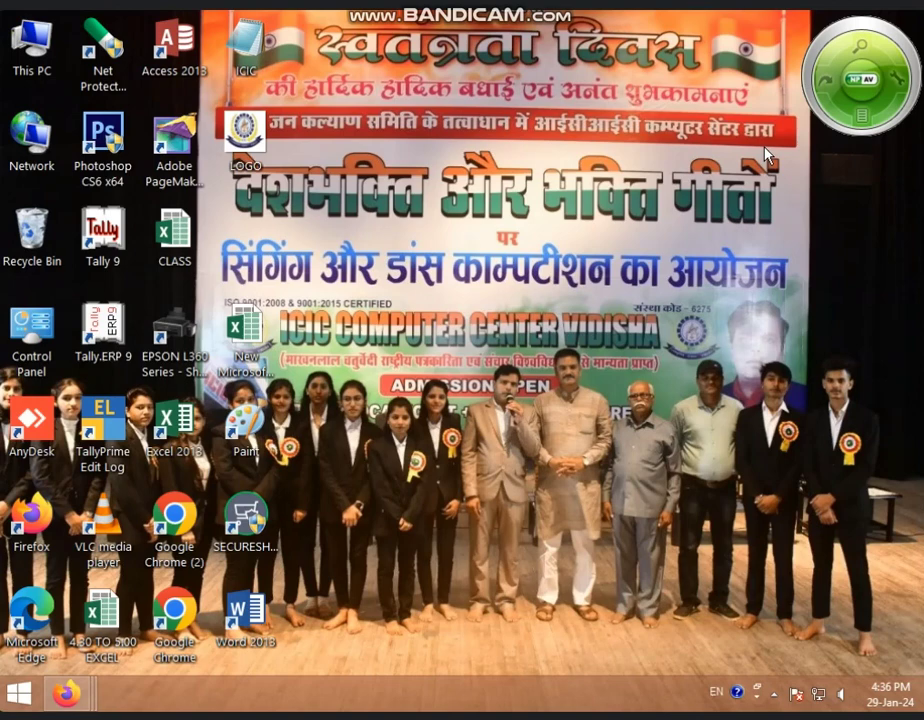
- Refresh the Windows desktop three times, then launch Google Chrome
{"action": "right_click", "coordinate": [597, 205]}
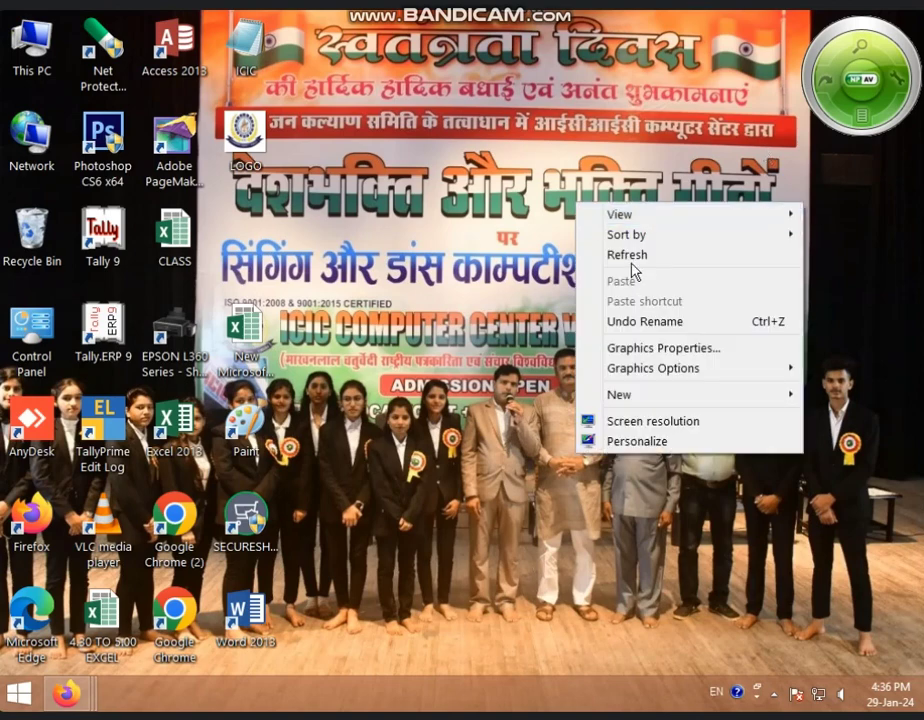
{"action": "left_click", "coordinate": [630, 258]}
{"action": "right_click", "coordinate": [588, 260]}
{"action": "left_click", "coordinate": [627, 311]}
{"action": "right_click", "coordinate": [542, 246]}
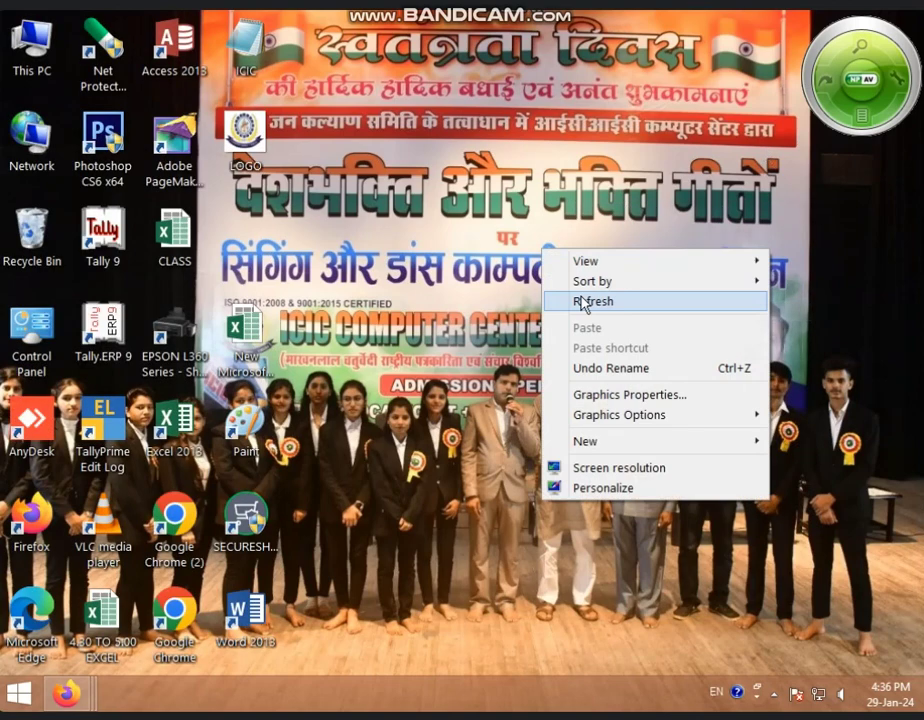
{"action": "left_click", "coordinate": [581, 299]}
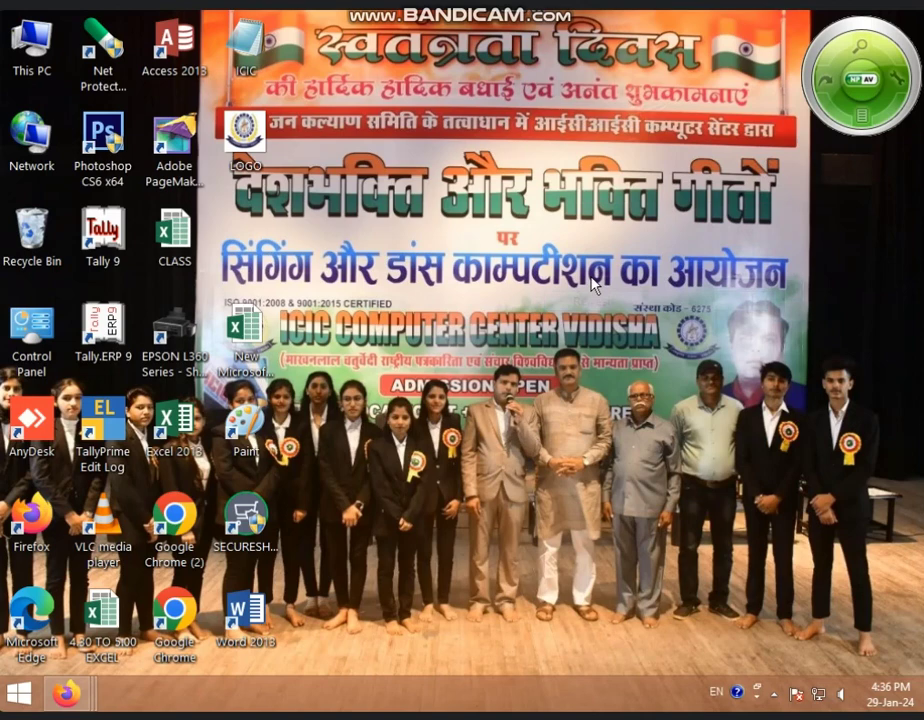
{"action": "double_click", "coordinate": [170, 533]}
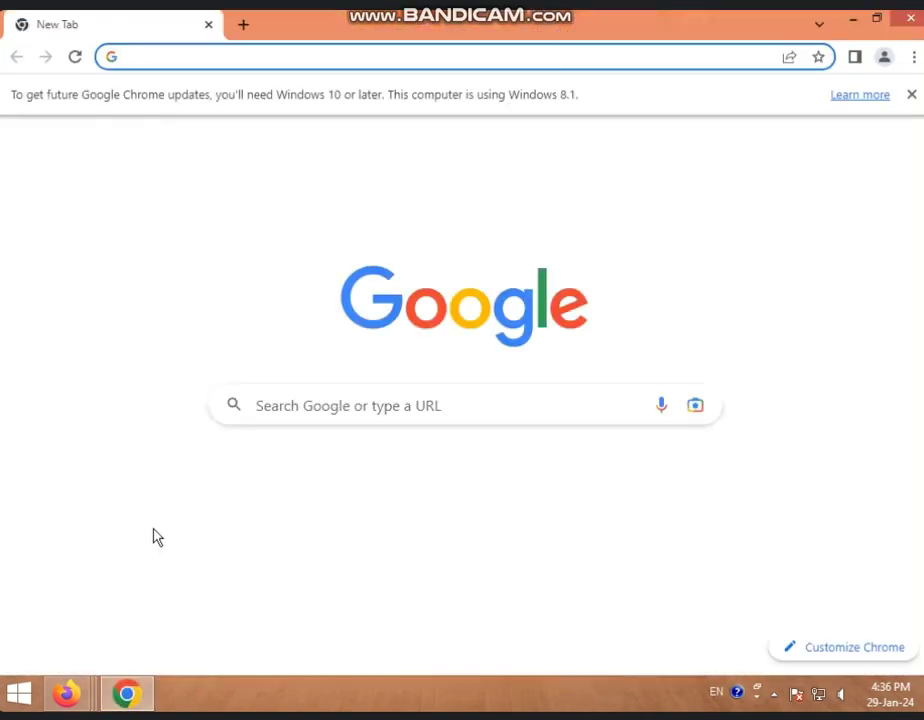
- Dismiss the Chrome update notice and sign into Gmail with the saved account's password
{"action": "left_click", "coordinate": [912, 95]}
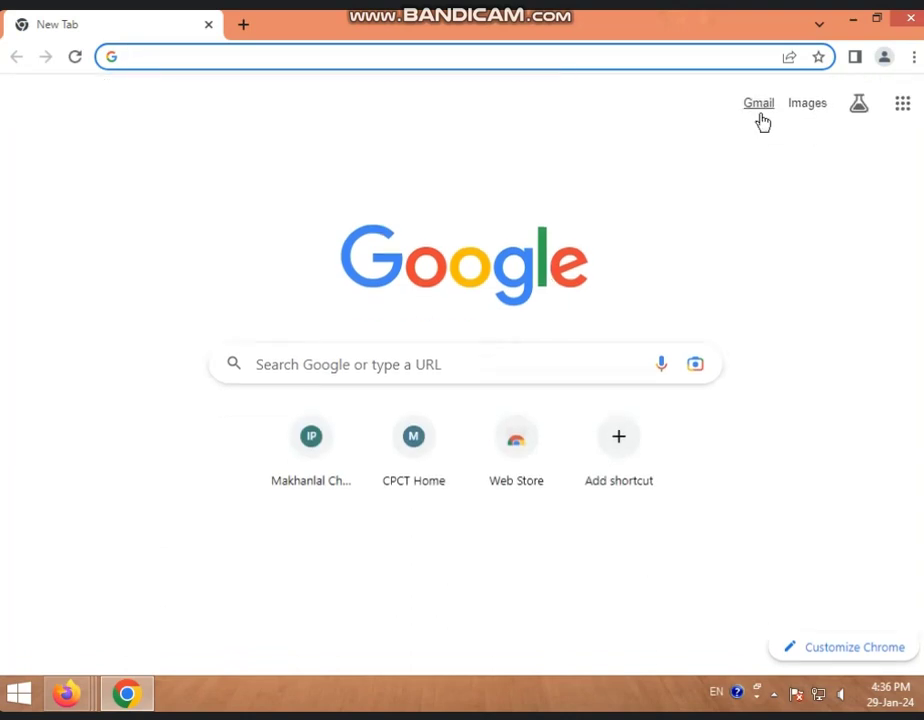
{"action": "left_click", "coordinate": [759, 104]}
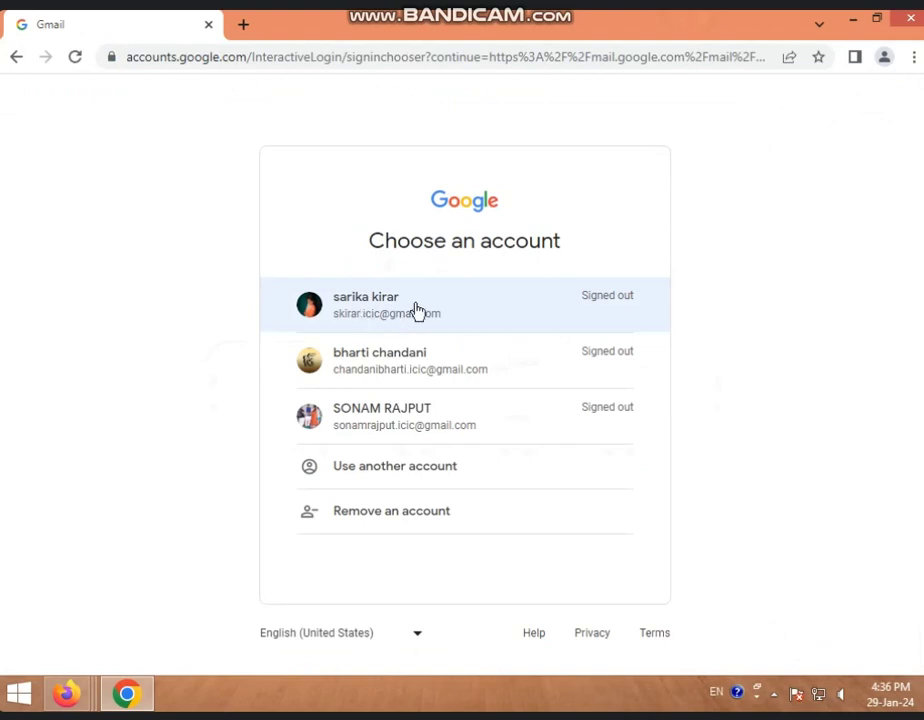
{"action": "left_click", "coordinate": [412, 310]}
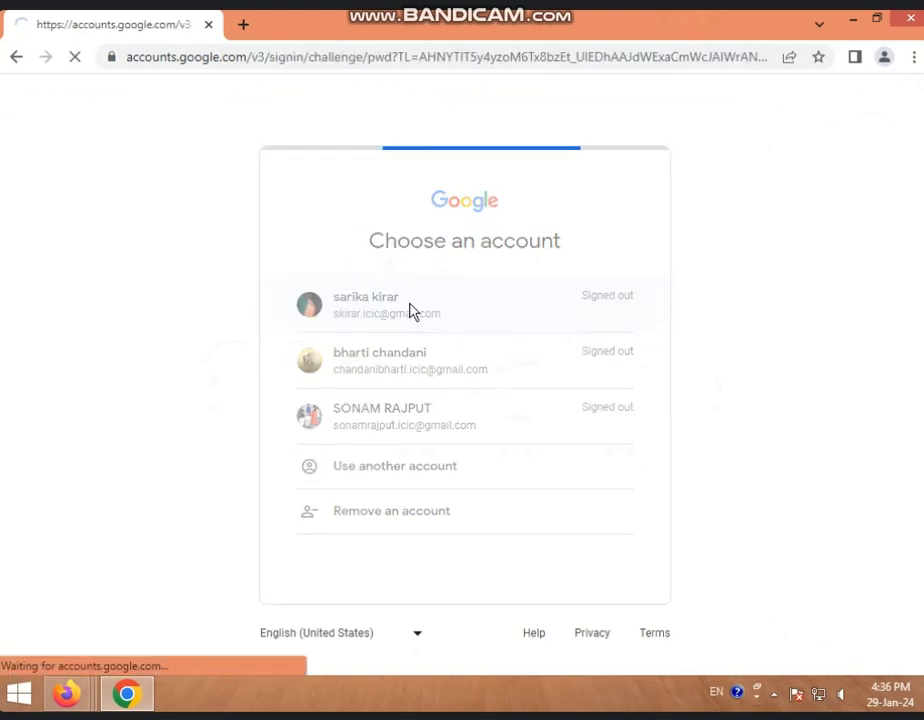
{"action": "type", "text": "s"}
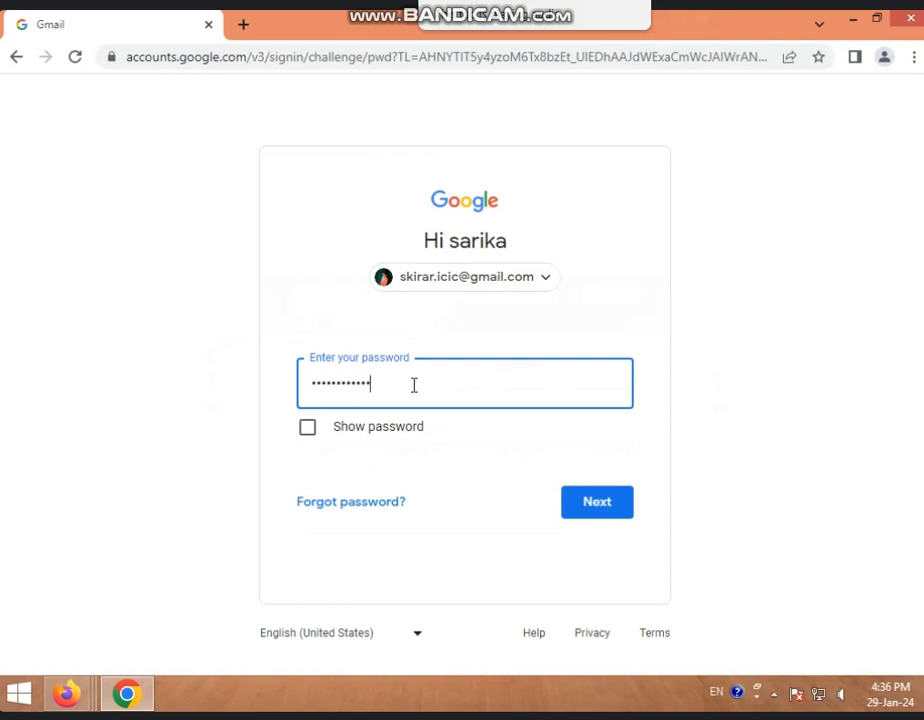
{"action": "key", "text": "Return"}
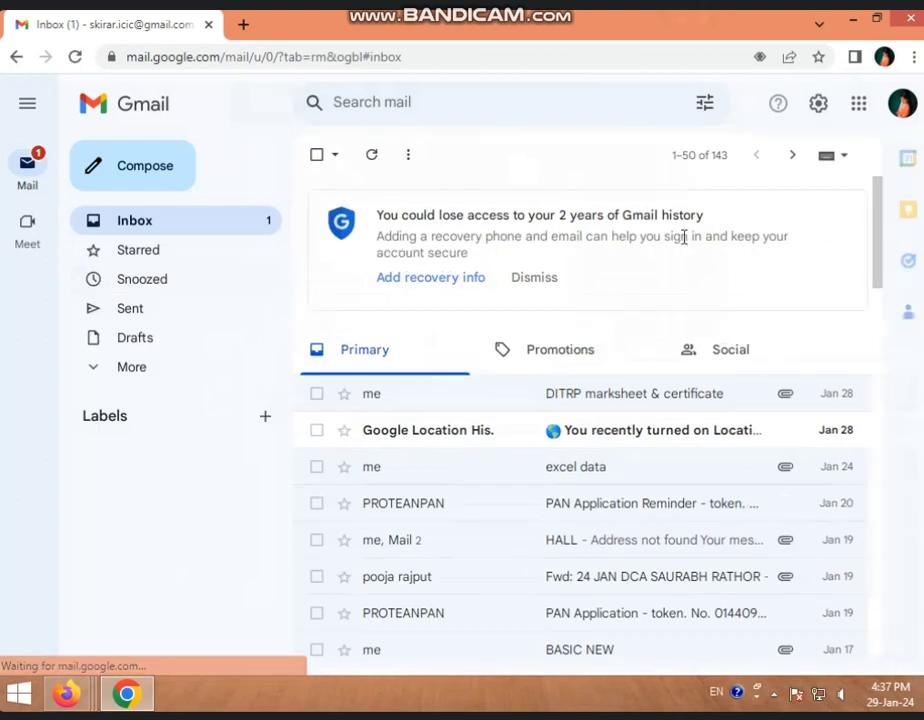
- Dismiss the recovery-info reminder and launch Google Sheets from the Google apps grid
{"action": "left_click", "coordinate": [560, 276]}
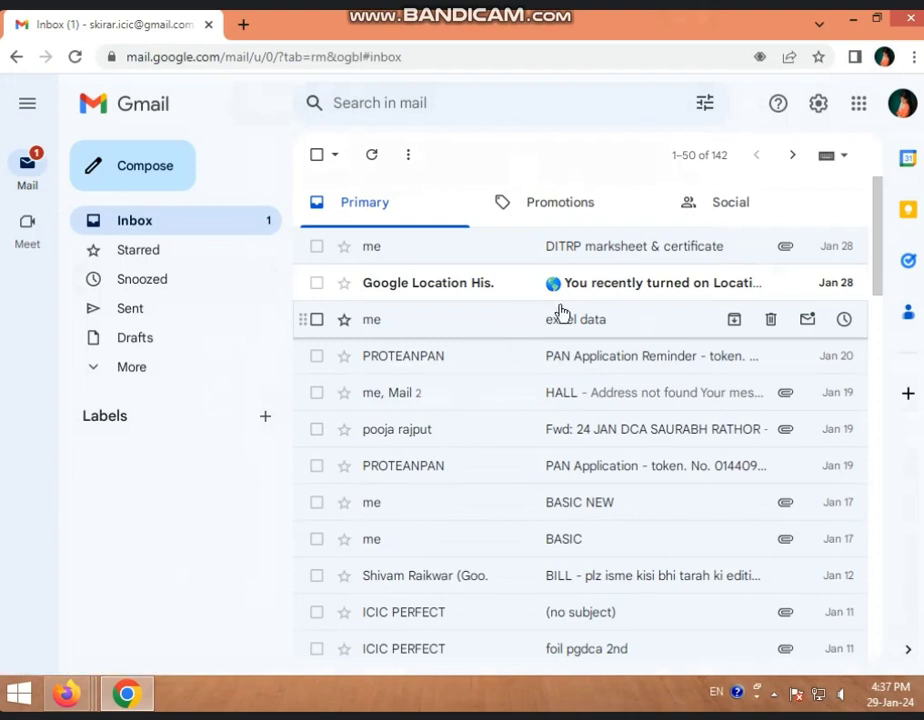
{"action": "left_click", "coordinate": [859, 105]}
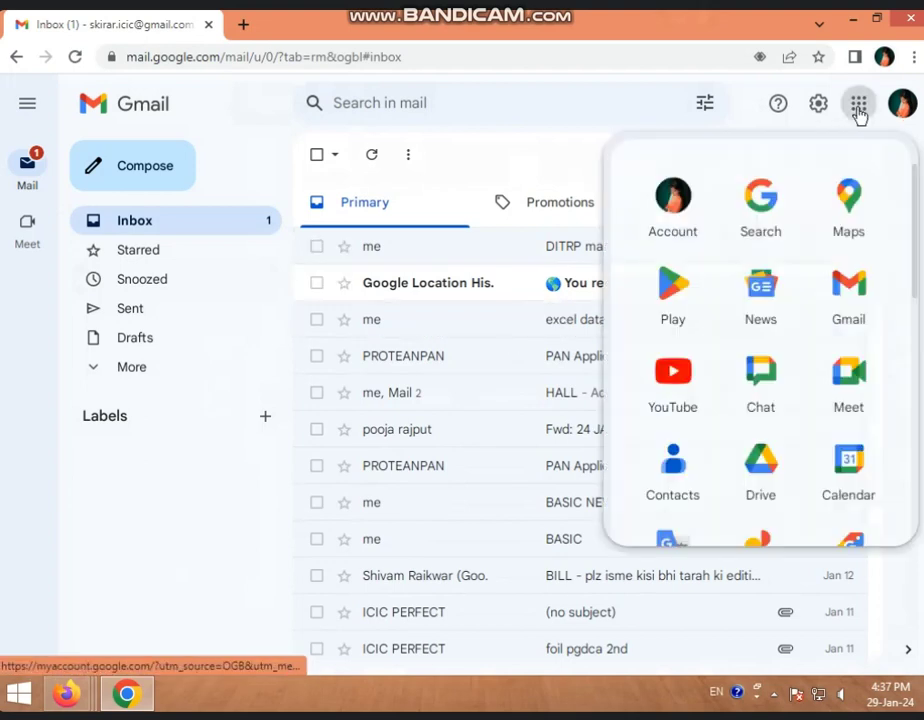
{"action": "scroll", "coordinate": [810, 355], "scroll_direction": "down", "scroll_amount": 5}
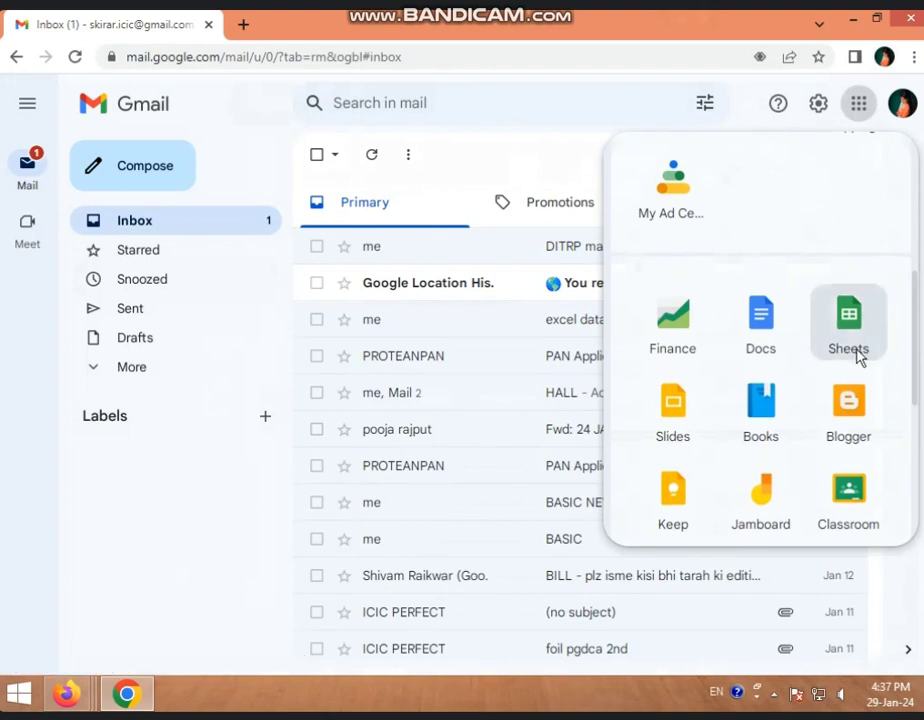
{"action": "left_click", "coordinate": [858, 355]}
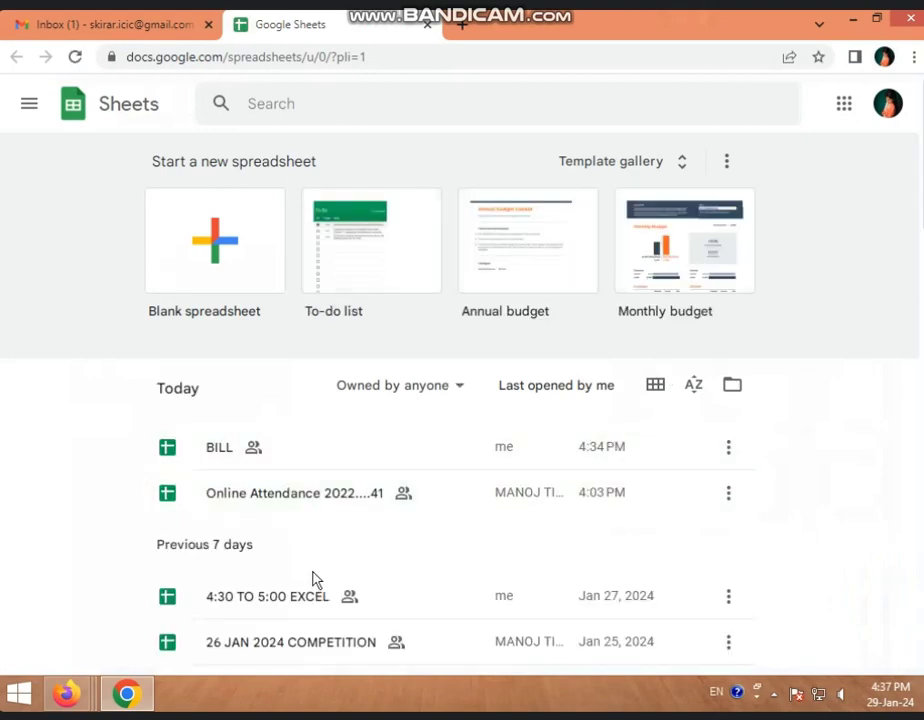
- Open the '4:30 TO 5:00 EXCEL' spreadsheet and select cells A12 and C5
{"action": "left_click", "coordinate": [270, 612]}
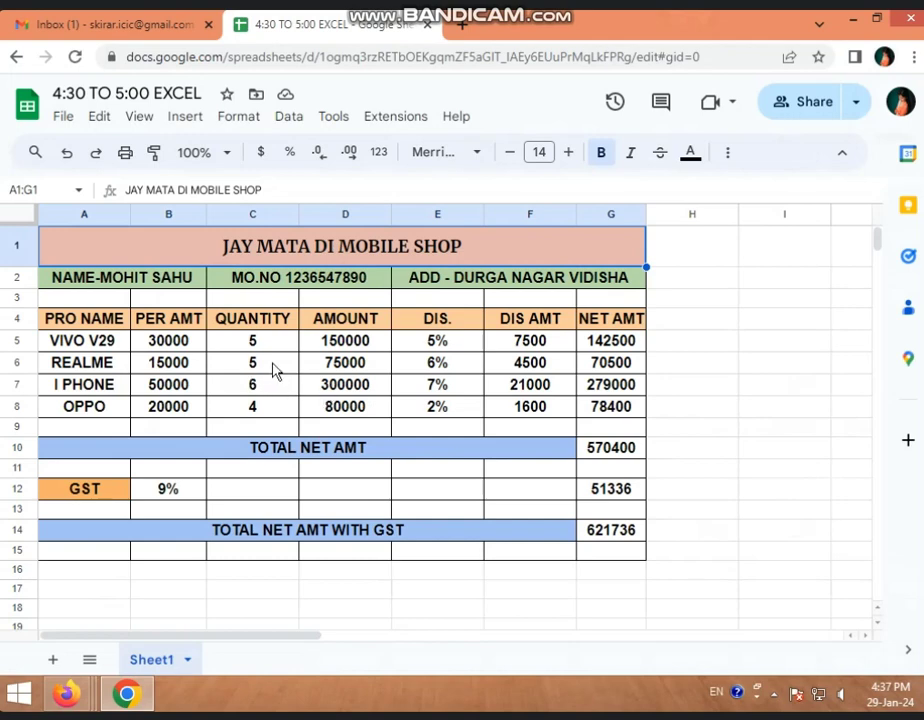
{"action": "left_click", "coordinate": [116, 492]}
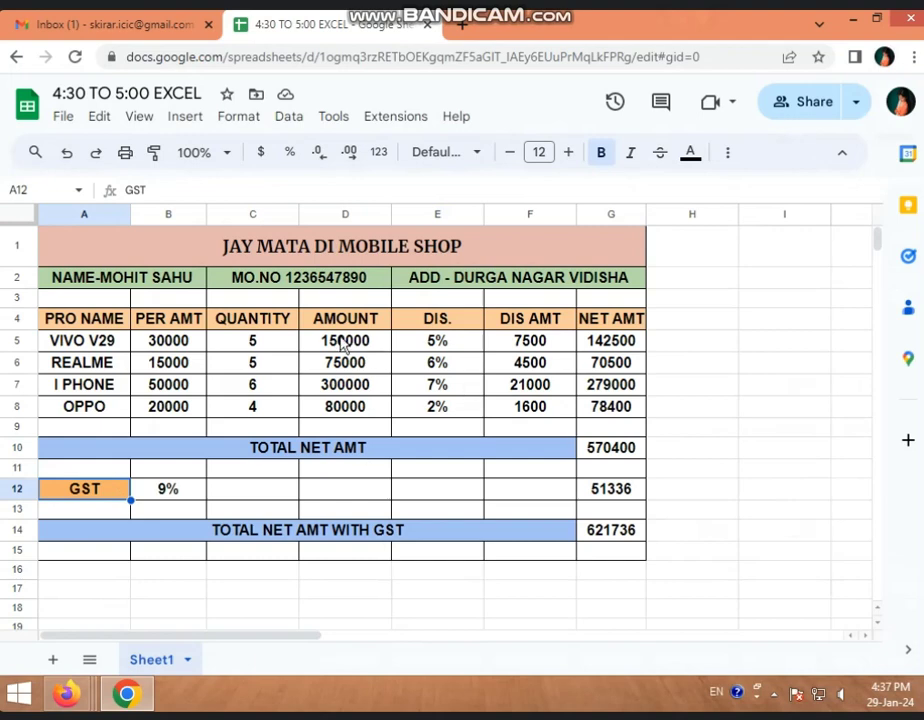
{"action": "left_click", "coordinate": [249, 343]}
{"action": "right_click", "coordinate": [252, 353]}
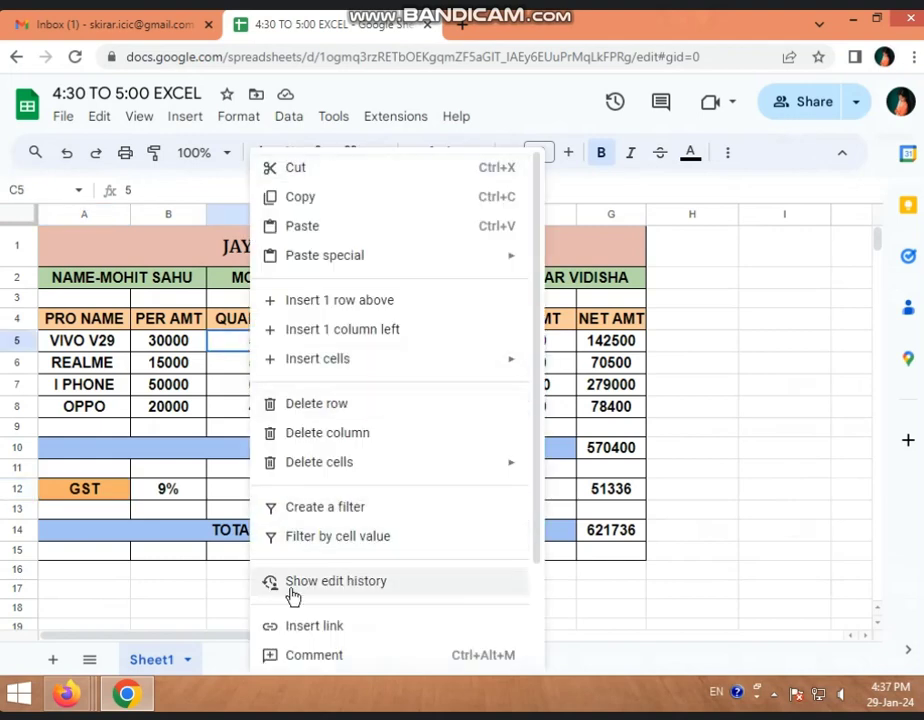
{"action": "left_click", "coordinate": [355, 595]}
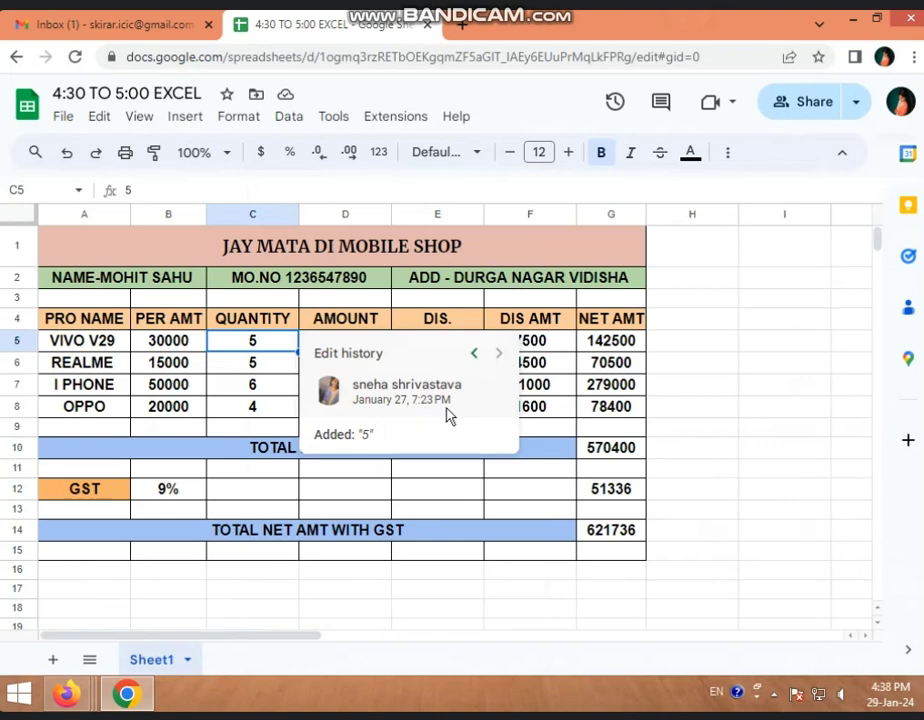
{"action": "left_click", "coordinate": [476, 355]}
{"action": "left_click", "coordinate": [476, 354]}
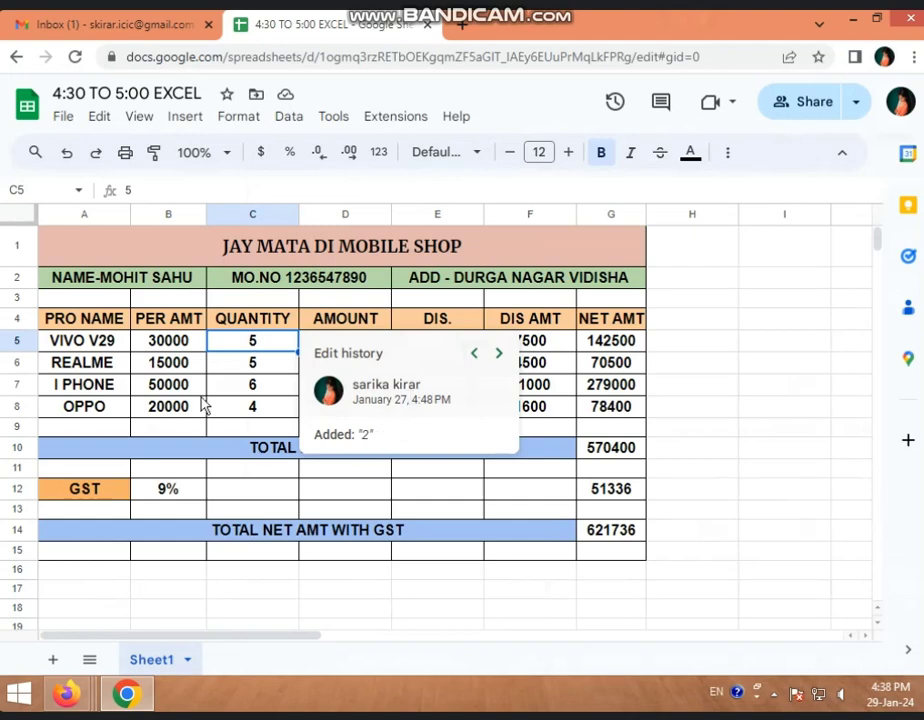
{"action": "left_click", "coordinate": [97, 347]}
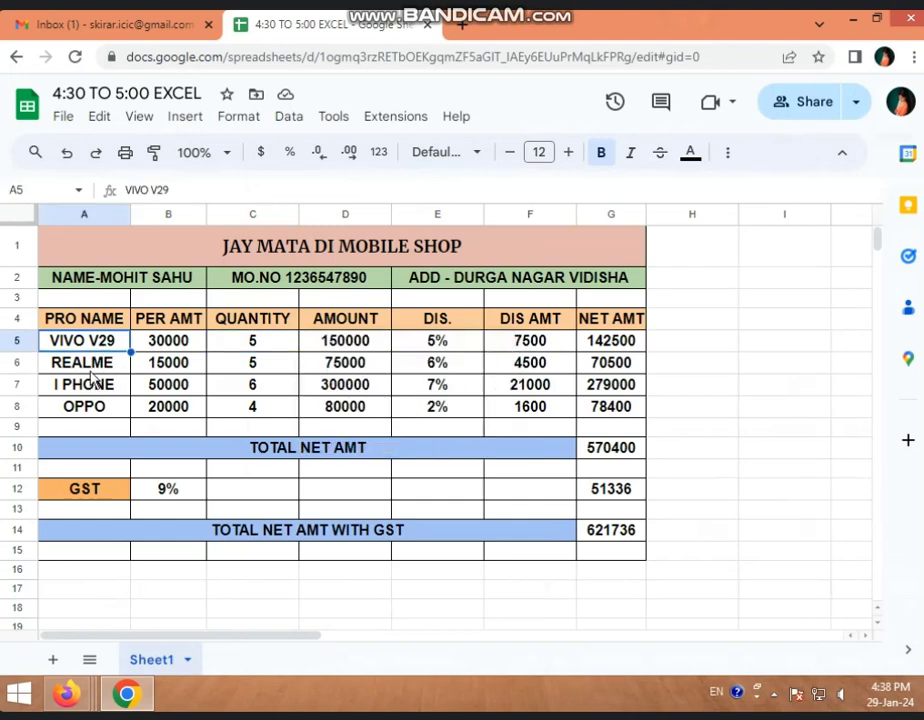
{"action": "left_click", "coordinate": [89, 370]}
{"action": "left_click", "coordinate": [101, 386]}
{"action": "left_click", "coordinate": [103, 408]}
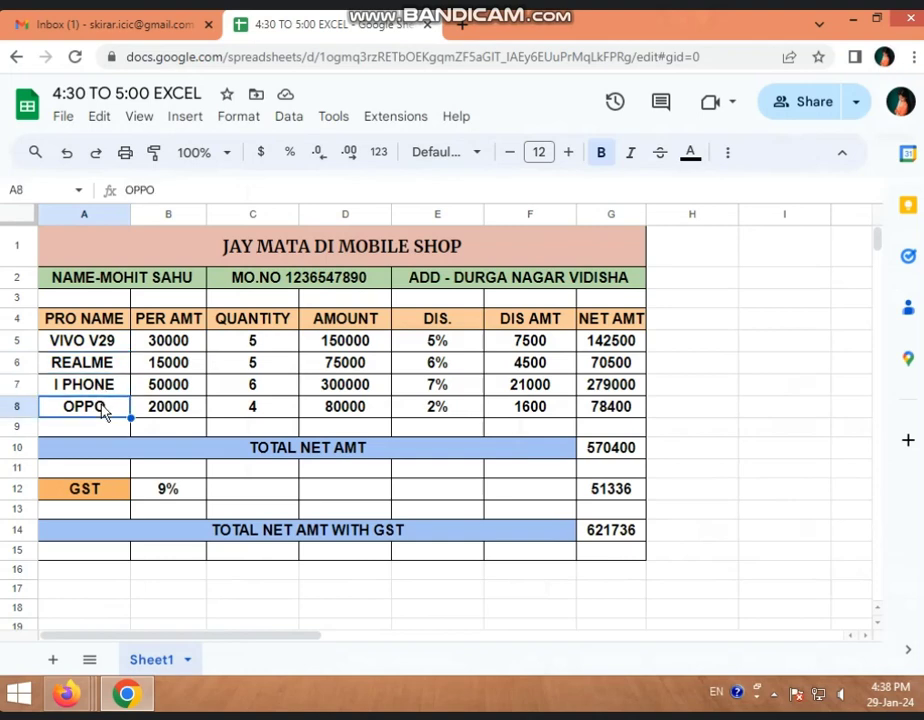
{"action": "left_click", "coordinate": [195, 390]}
{"action": "right_click", "coordinate": [185, 390]}
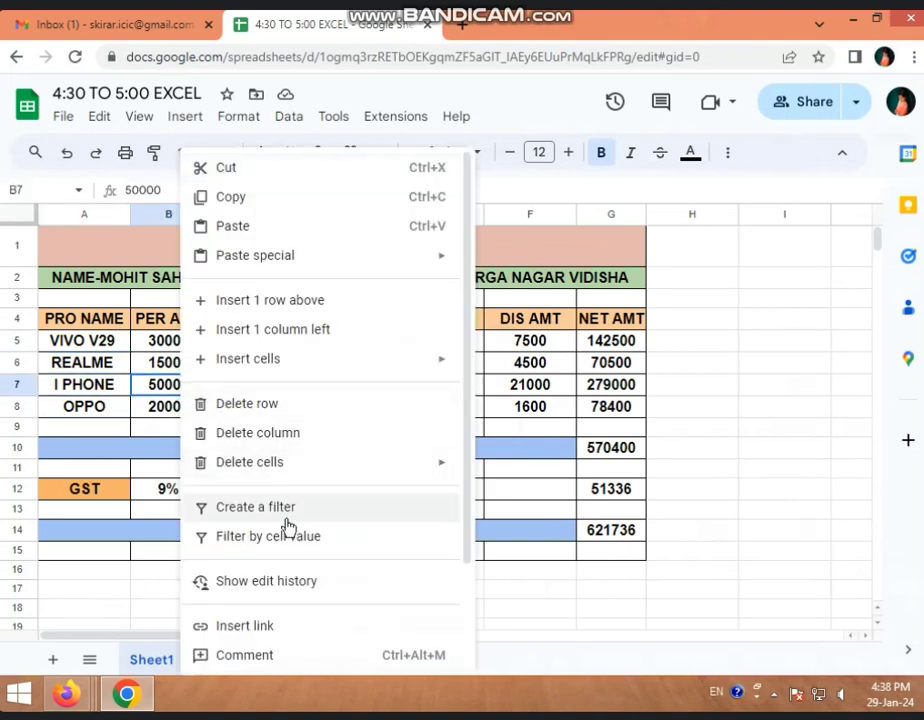
{"action": "left_click", "coordinate": [334, 583]}
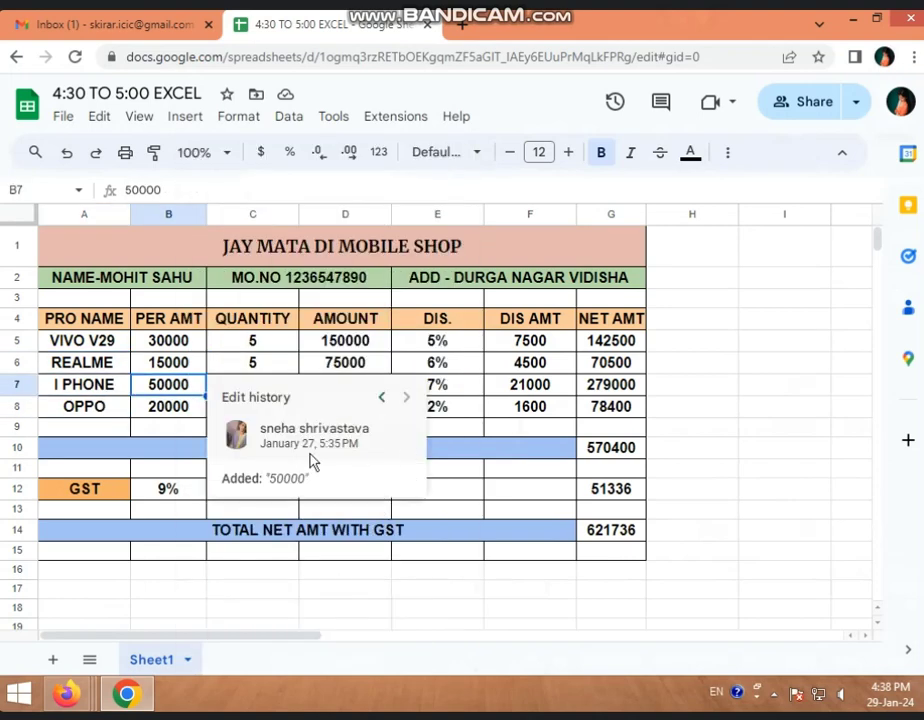
{"action": "left_click", "coordinate": [381, 397]}
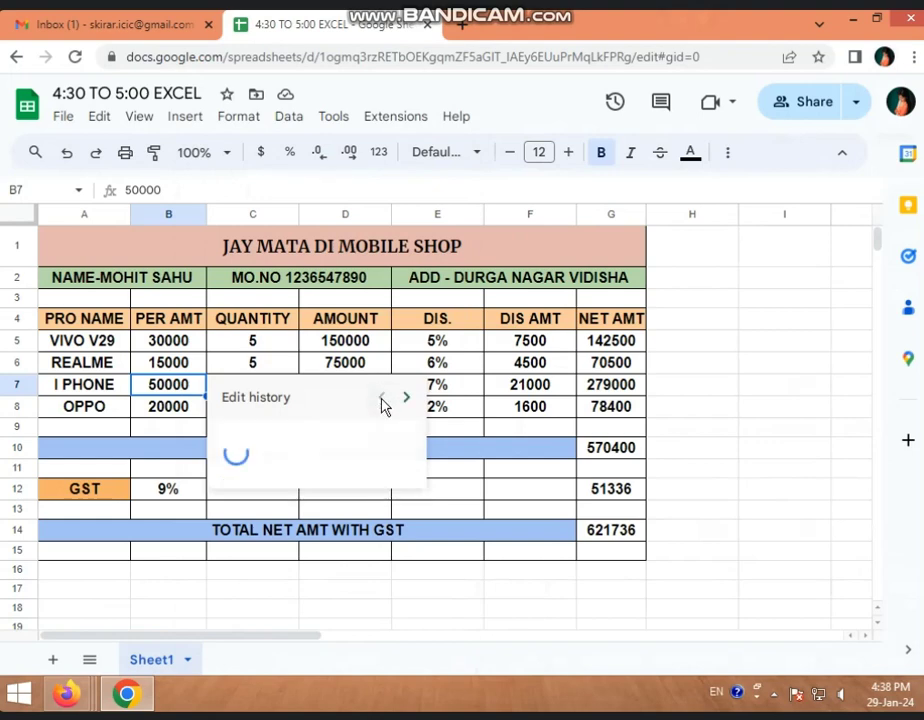
{"action": "left_click", "coordinate": [480, 495]}
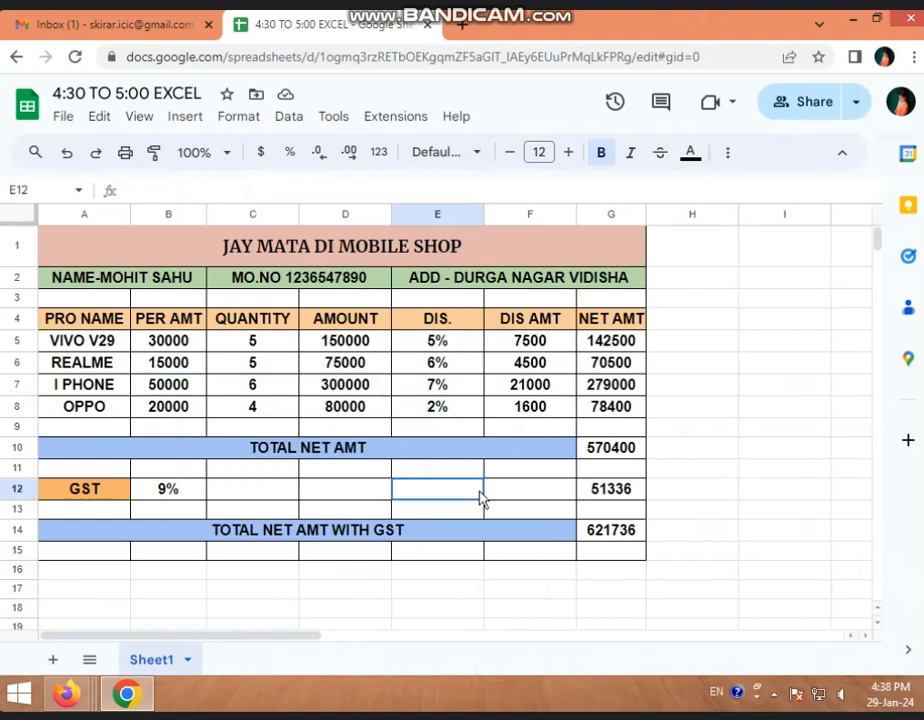
- Replace the product OPPO in cell A8 with RED ME
{"action": "left_click", "coordinate": [108, 414]}
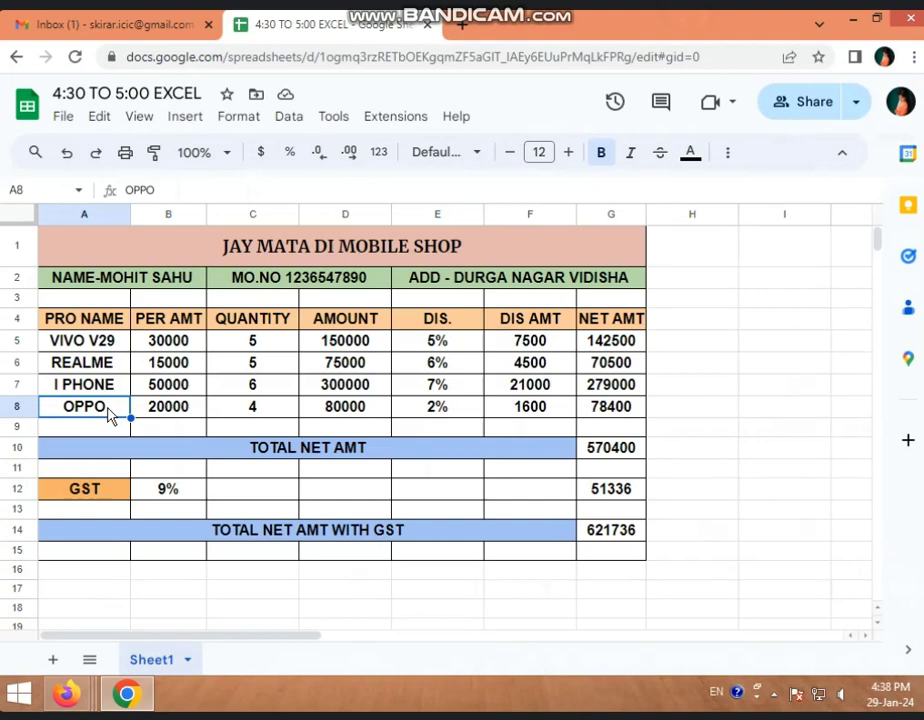
{"action": "type", "text": "re"}
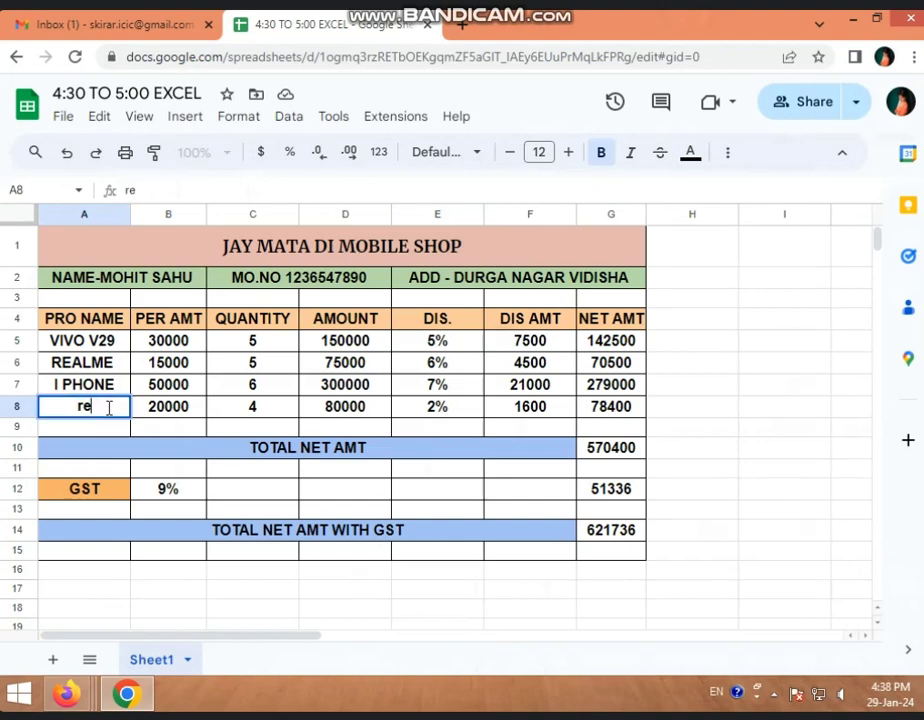
{"action": "key", "text": "BackSpace"}
{"action": "key", "text": "BackSpace"}
{"action": "type", "text": "RED"}
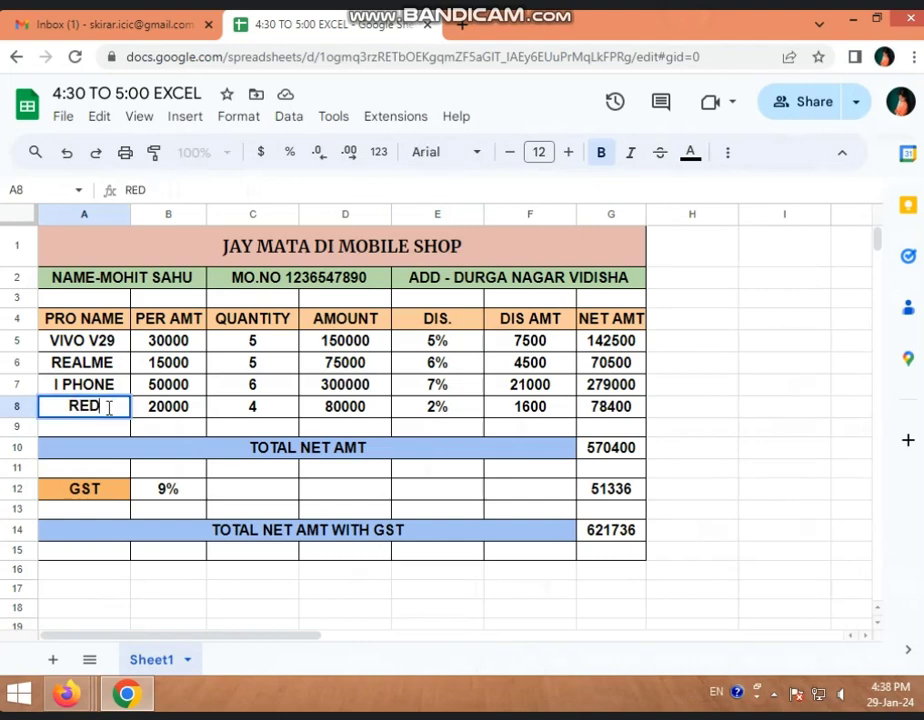
{"action": "type", "text": " ME"}
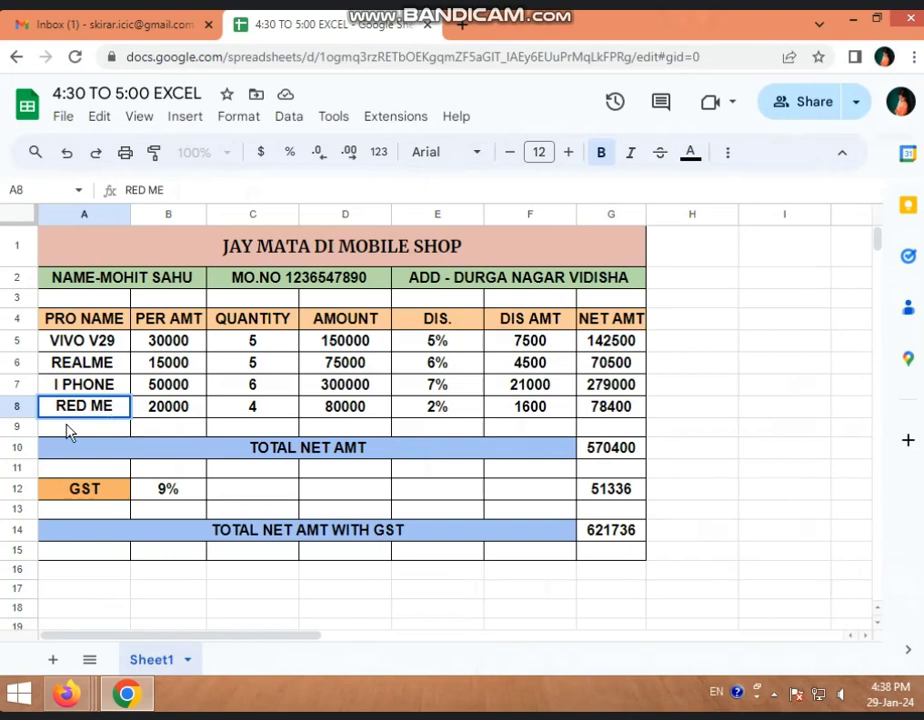
{"action": "left_click", "coordinate": [116, 452]}
{"action": "right_click", "coordinate": [96, 410]}
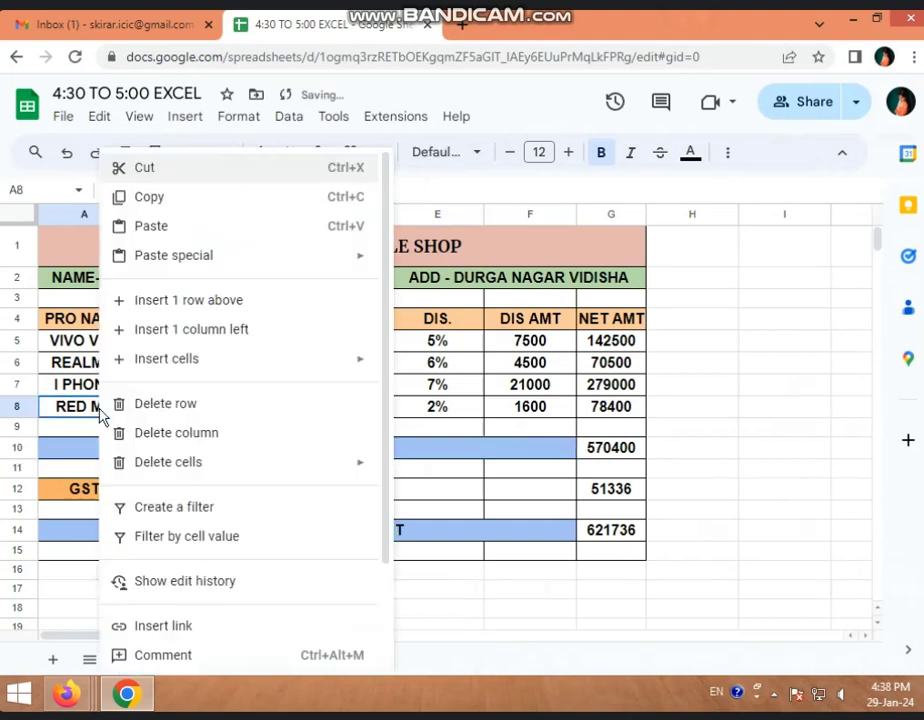
{"action": "left_click", "coordinate": [185, 581]}
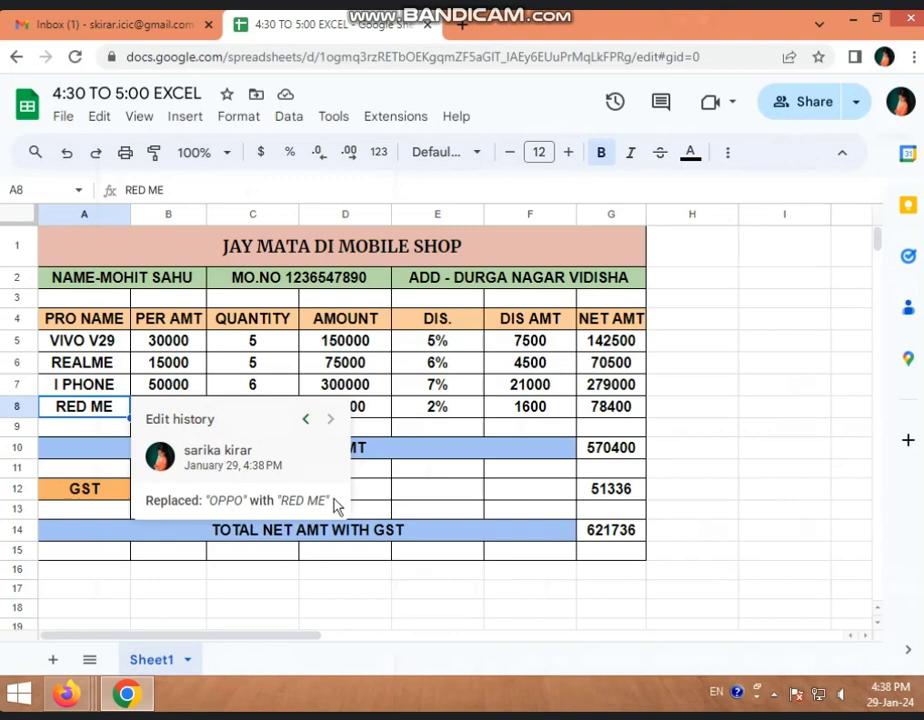
{"action": "left_click", "coordinate": [443, 470]}
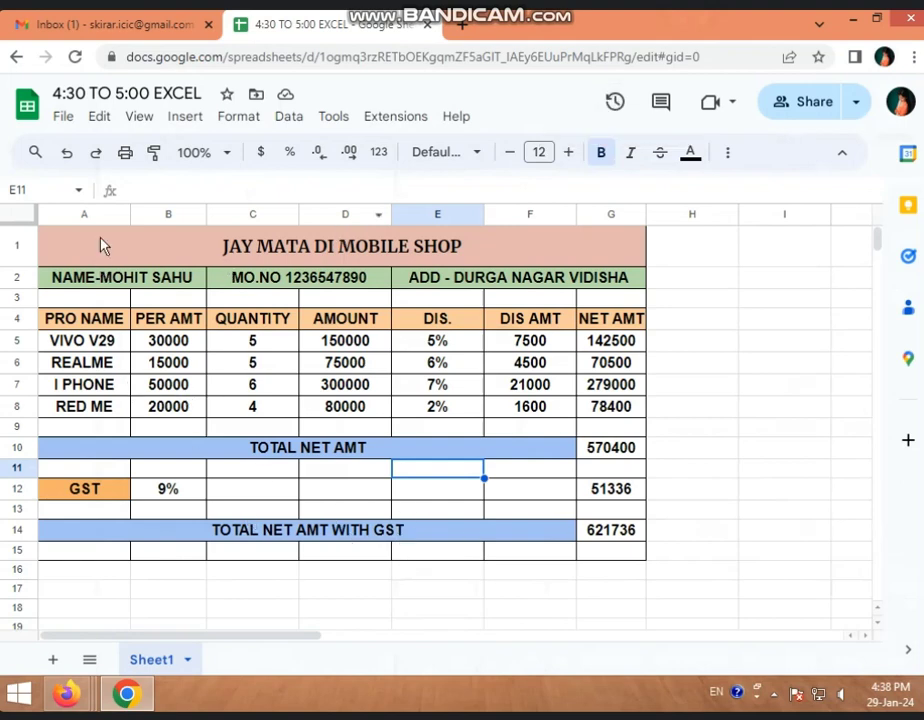
{"action": "left_click", "coordinate": [132, 279]}
{"action": "right_click", "coordinate": [132, 278]}
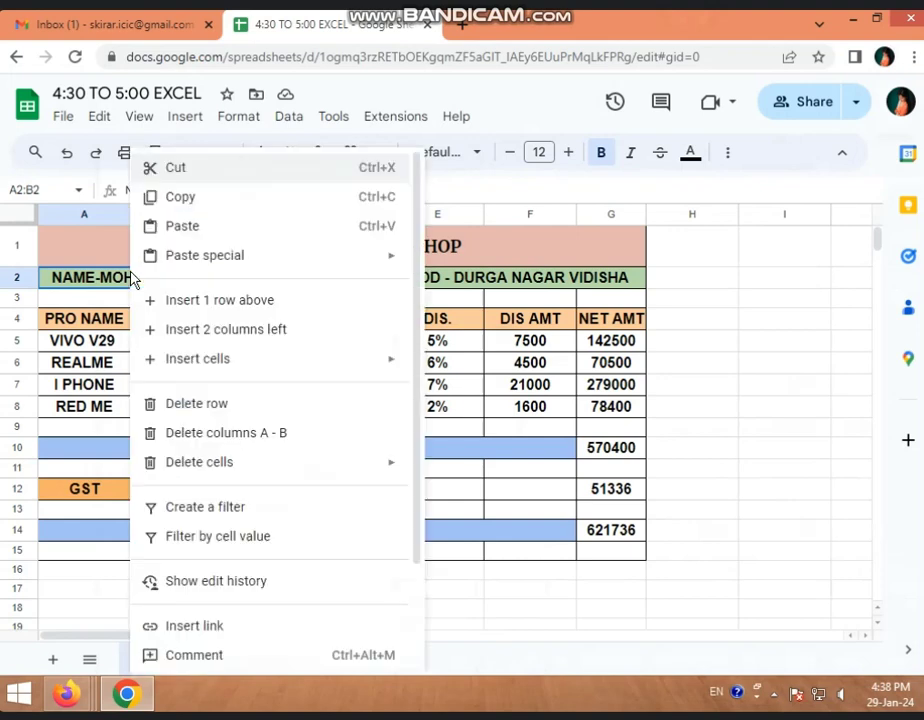
{"action": "left_click", "coordinate": [231, 581]}
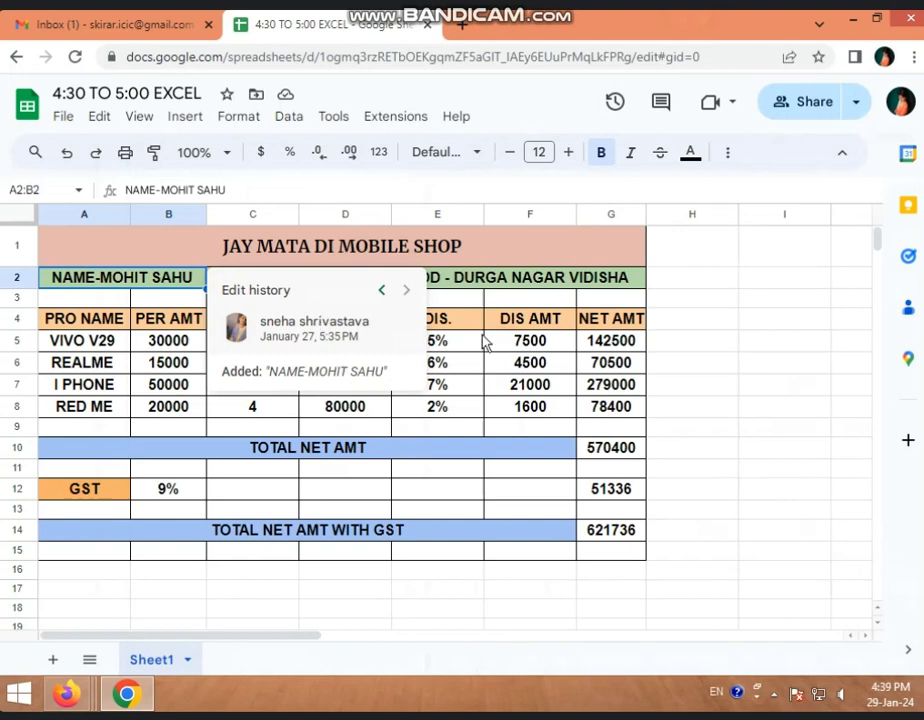
{"action": "left_click", "coordinate": [440, 341]}
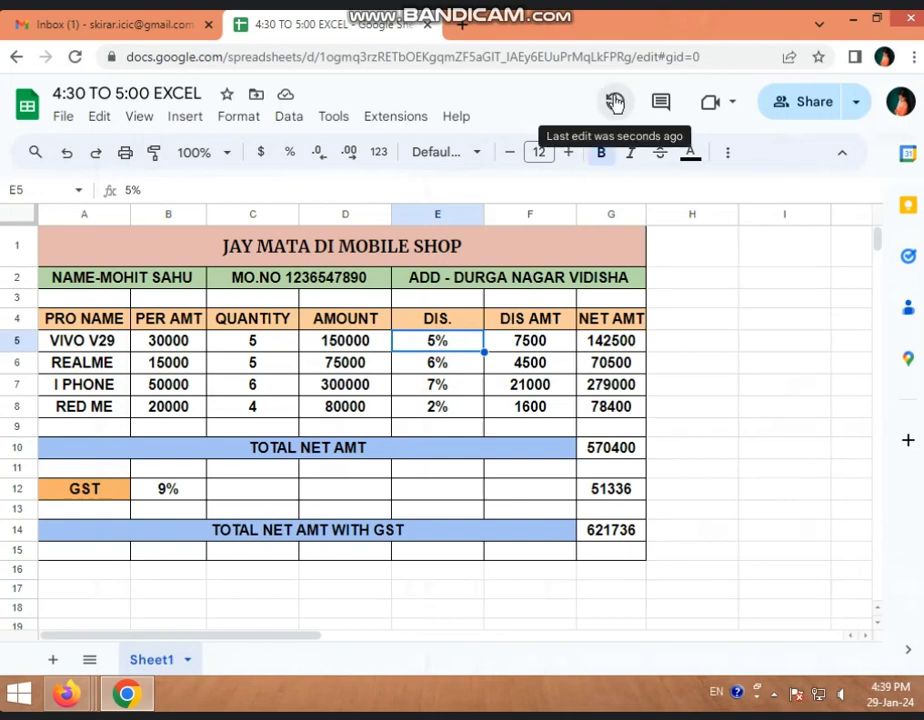
{"action": "left_click", "coordinate": [615, 103]}
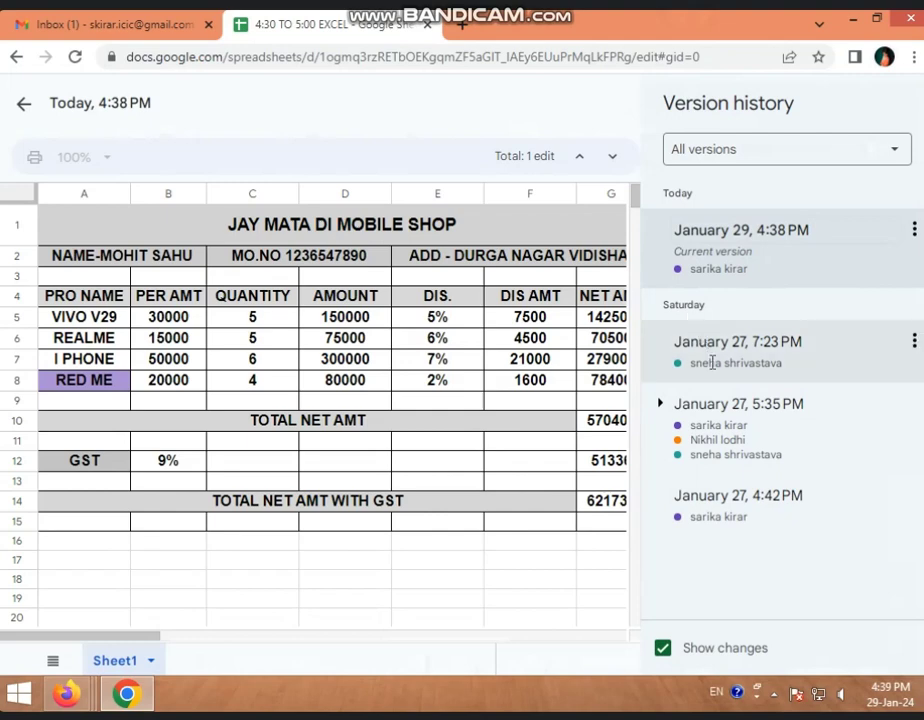
{"action": "left_click", "coordinate": [713, 366]}
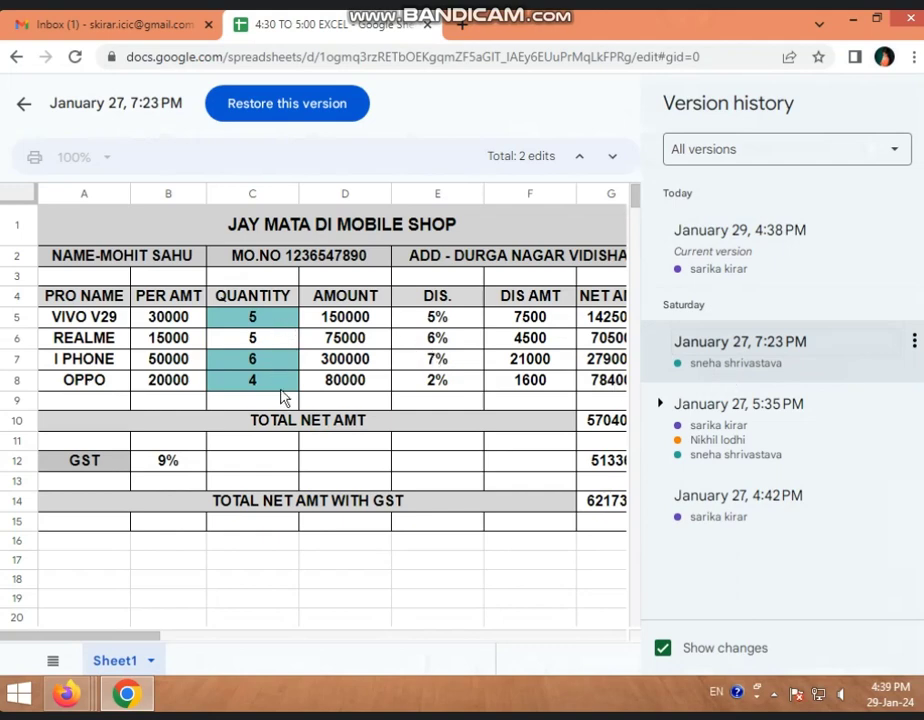
{"action": "left_click", "coordinate": [760, 418]}
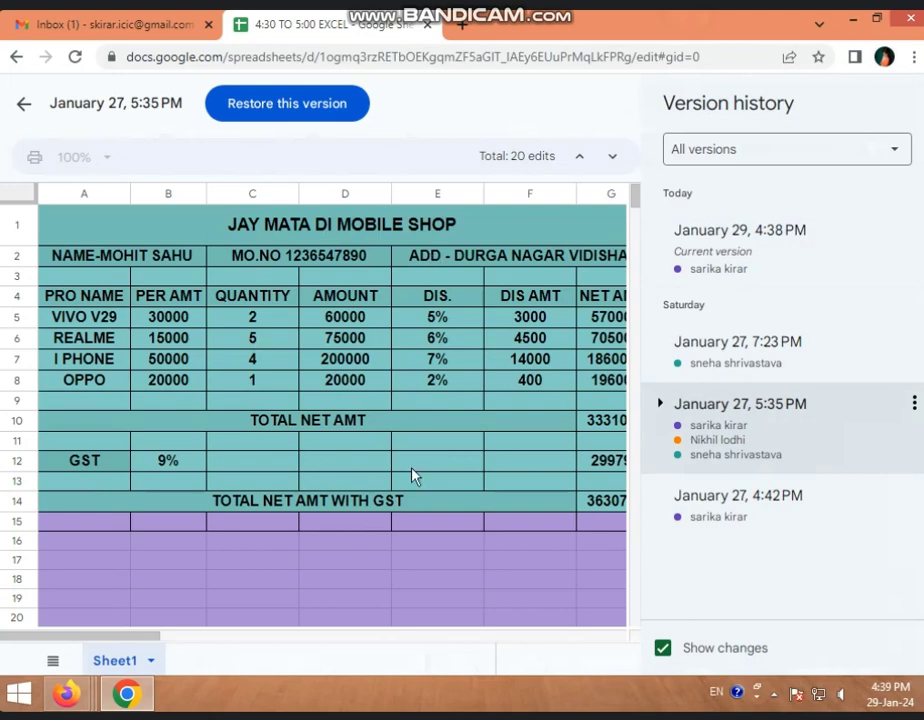
{"action": "scroll", "coordinate": [520, 520], "scroll_direction": "down", "scroll_amount": 5}
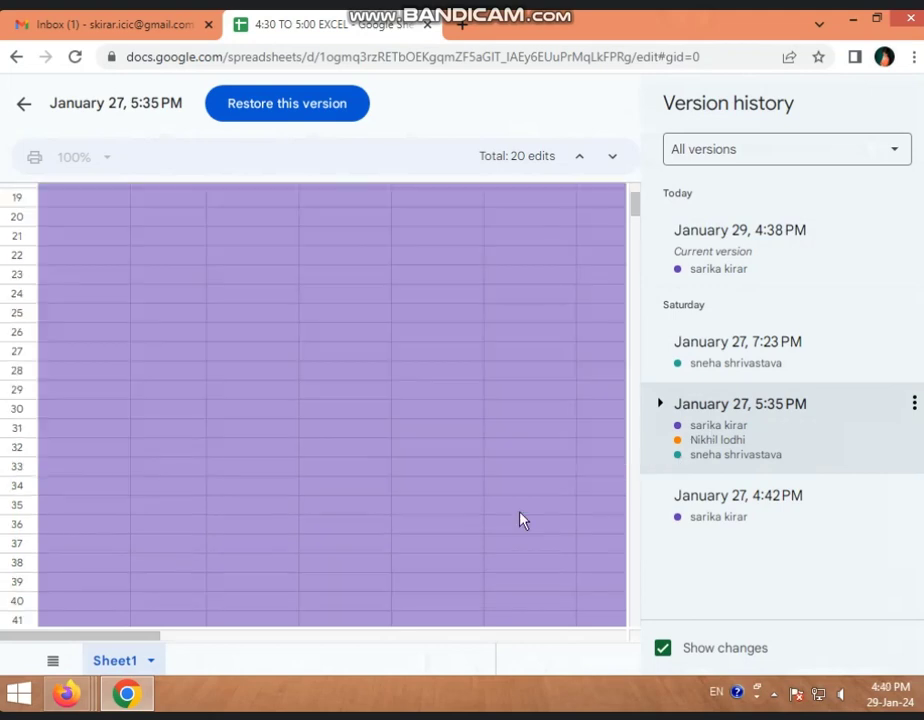
{"action": "scroll", "coordinate": [440, 470], "scroll_direction": "up", "scroll_amount": 3}
{"action": "scroll", "coordinate": [448, 490], "scroll_direction": "up", "scroll_amount": 2}
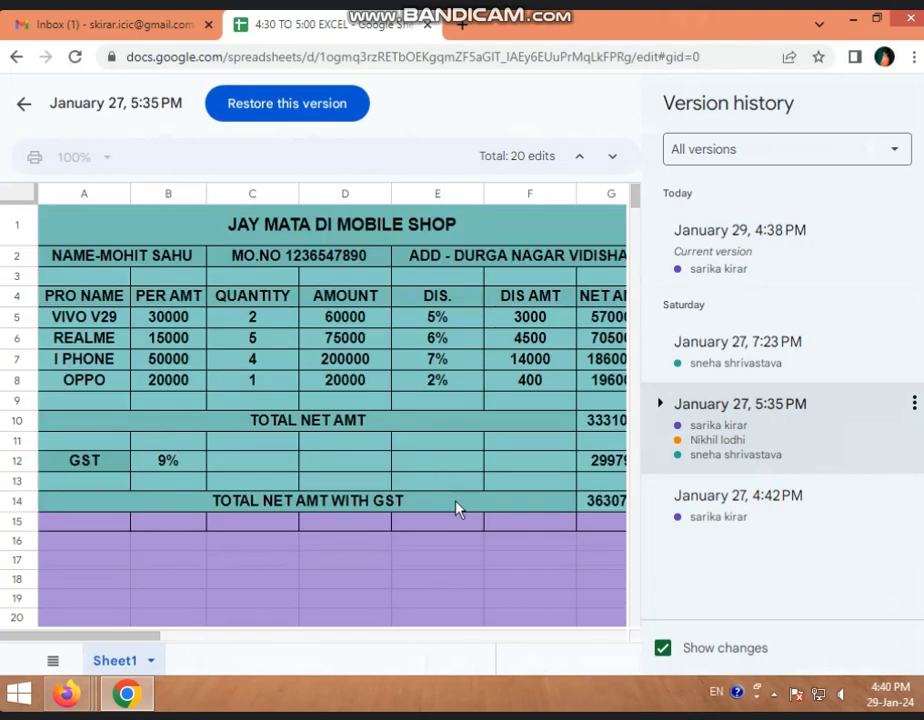
{"action": "scroll", "coordinate": [456, 505], "scroll_direction": "down", "scroll_amount": 9}
{"action": "scroll", "coordinate": [456, 505], "scroll_direction": "up", "scroll_amount": 9}
{"action": "left_click", "coordinate": [25, 106]}
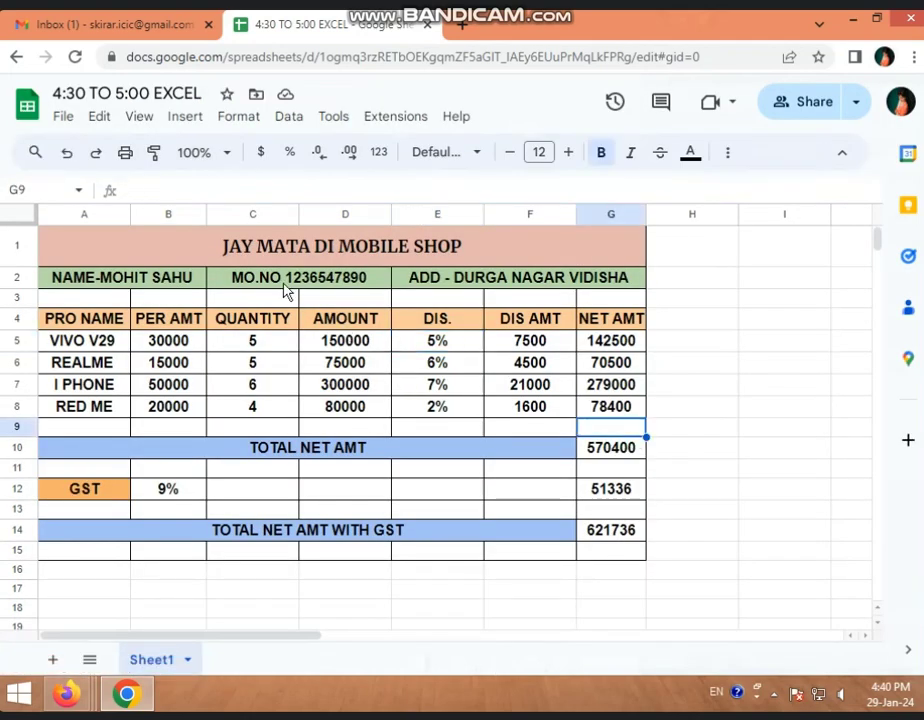
{"action": "left_click_drag", "start_coordinate": [258, 256], "coordinate": [507, 555]}
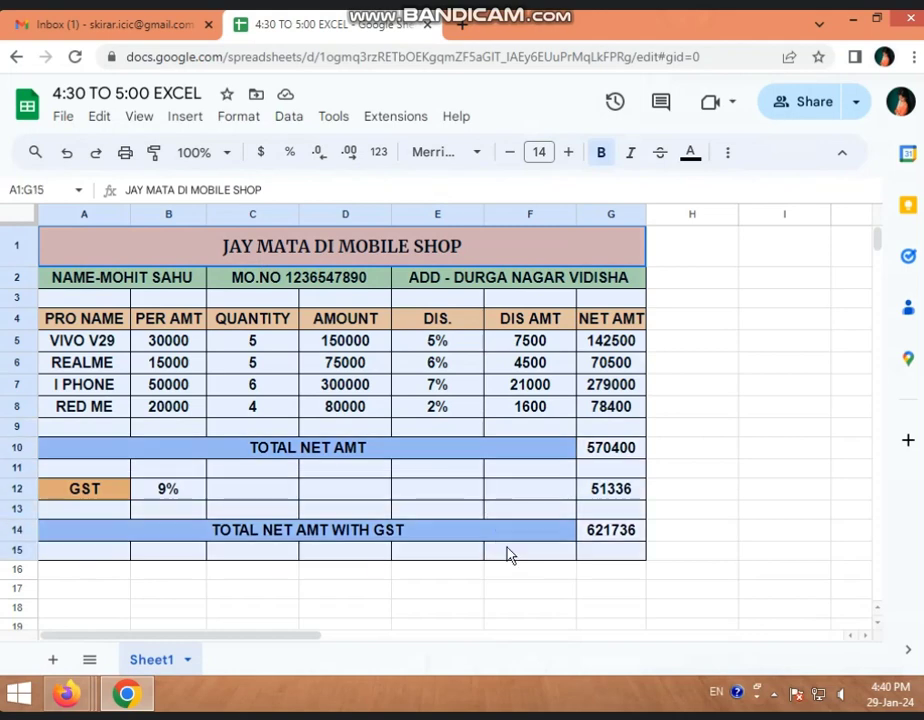
- Erase all text from the bill, keeping its formatting, then go to the Sheets home page from Gmail
{"action": "key", "text": "Delete"}
{"action": "left_click", "coordinate": [850, 468]}
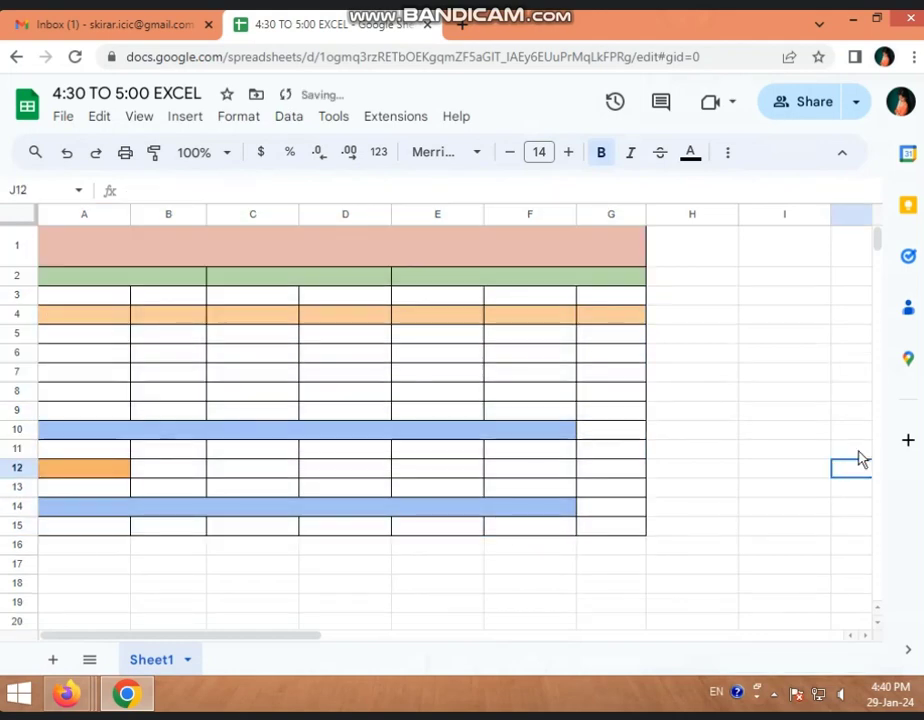
{"action": "key", "text": "ctrl+Tab"}
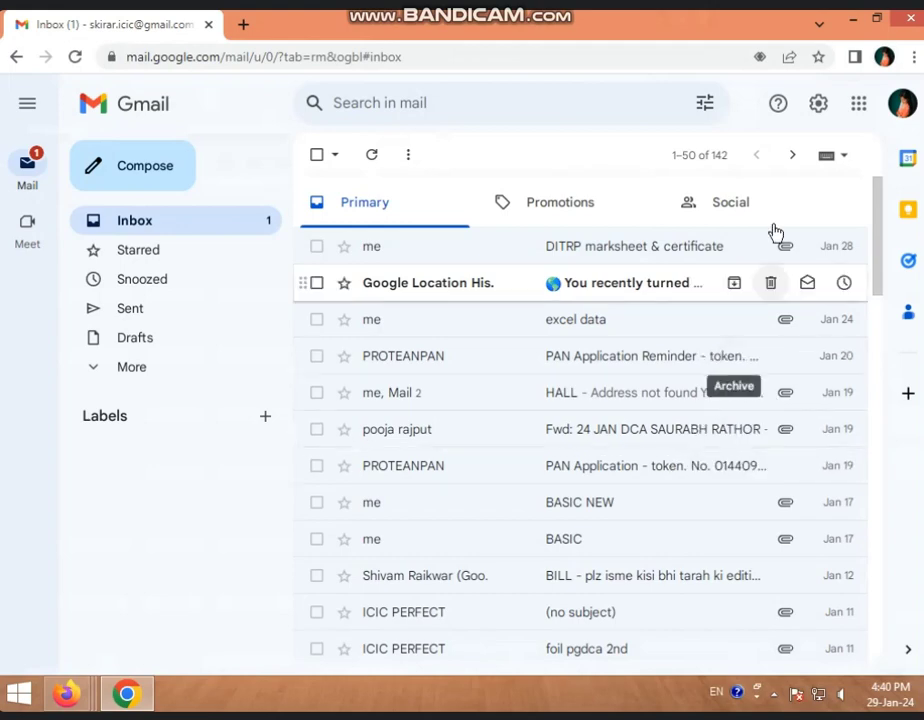
{"action": "left_click", "coordinate": [866, 115]}
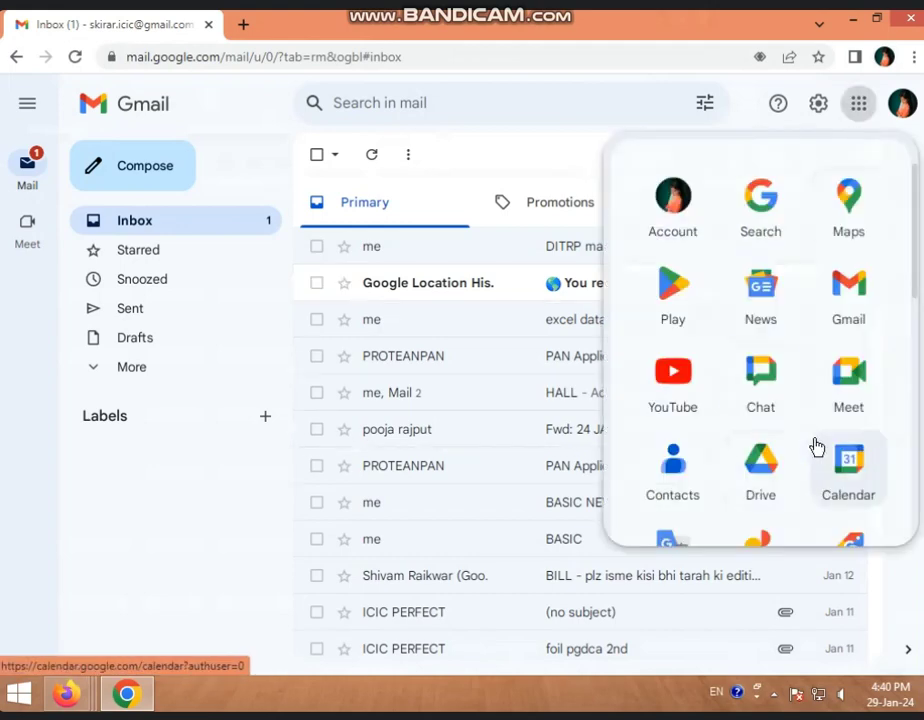
{"action": "scroll", "coordinate": [818, 440], "scroll_direction": "down", "scroll_amount": 3}
{"action": "scroll", "coordinate": [824, 437], "scroll_direction": "up", "scroll_amount": 5}
{"action": "left_click", "coordinate": [866, 418]}
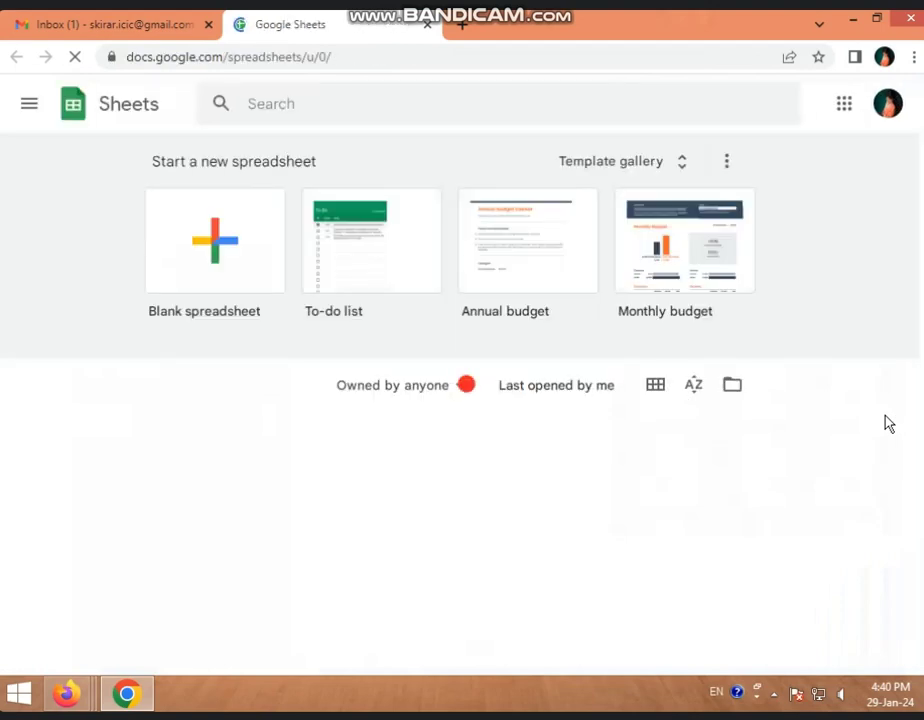
- Reopen the '4:30 TO 5:00 EXCEL' spreadsheet and select cell F6
{"action": "left_click", "coordinate": [410, 448]}
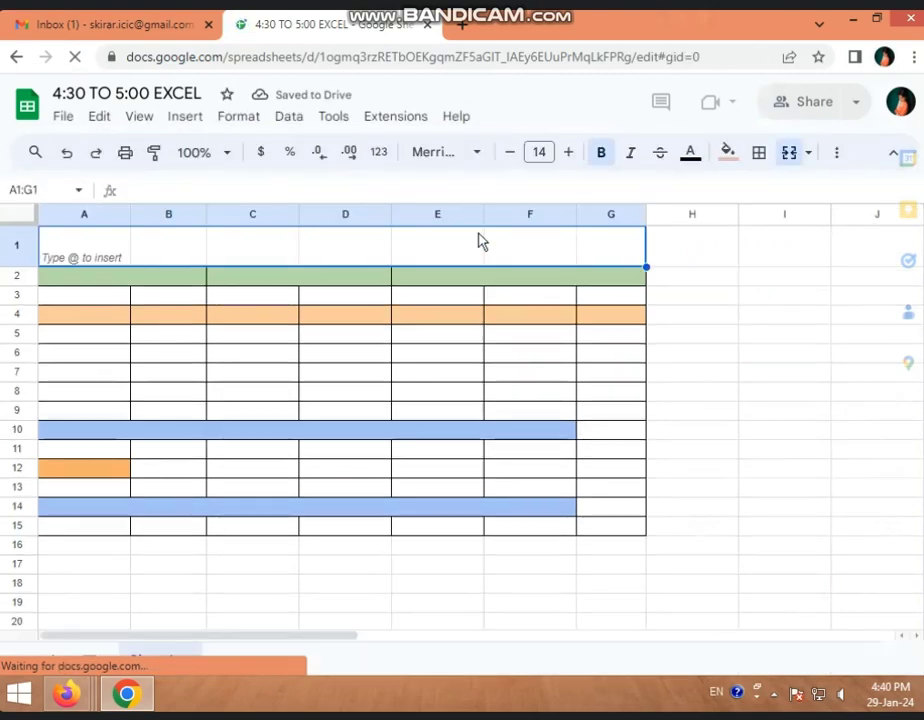
{"action": "left_click", "coordinate": [514, 358]}
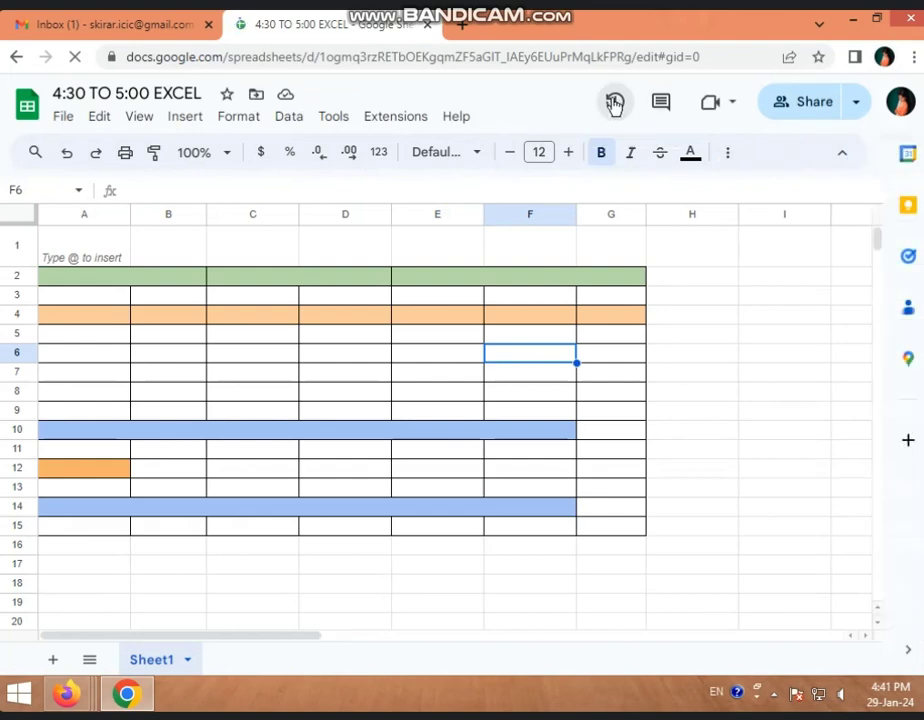
- Restore the January 27, 7:23 PM version from version history
{"action": "left_click", "coordinate": [615, 103]}
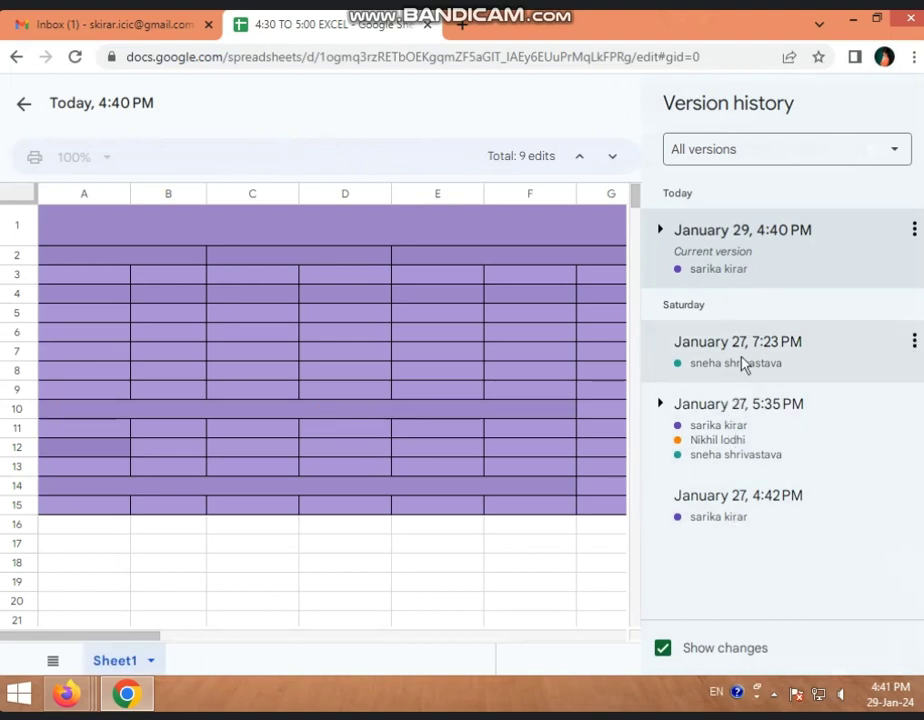
{"action": "left_click", "coordinate": [741, 360]}
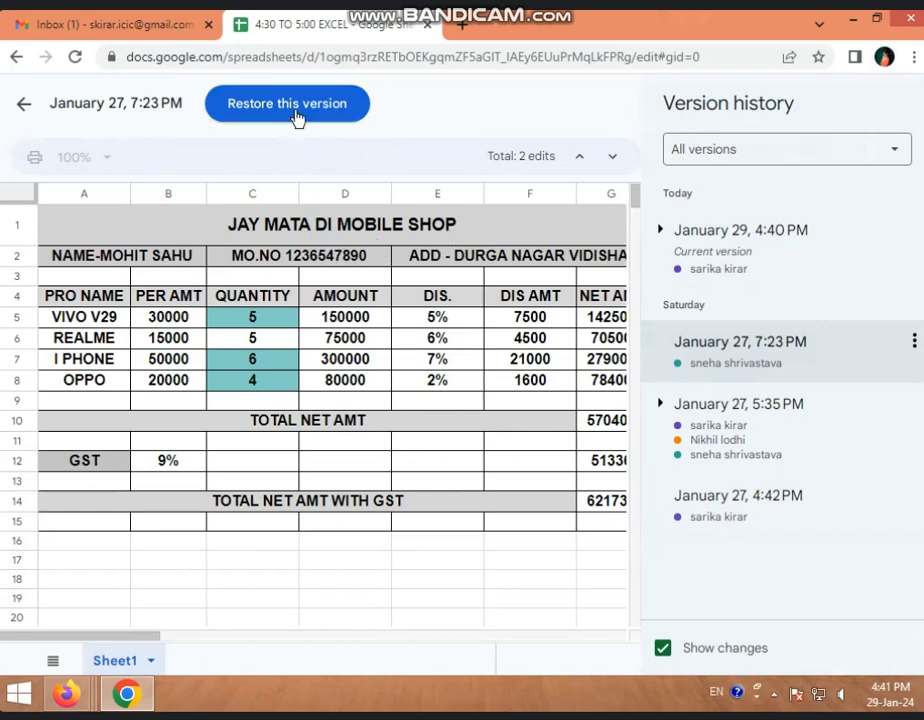
{"action": "left_click", "coordinate": [288, 105]}
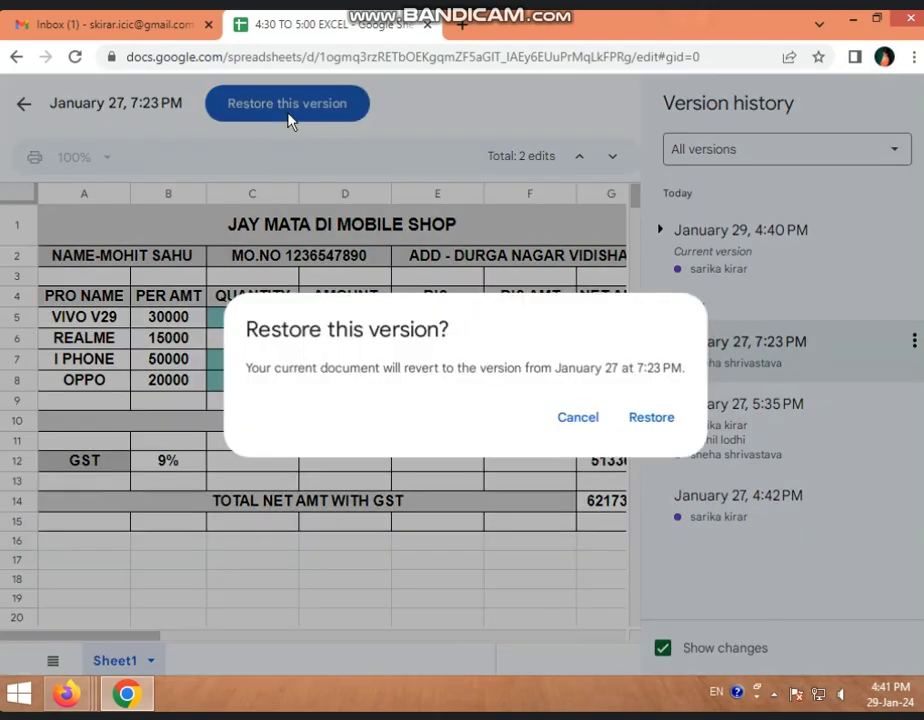
{"action": "left_click", "coordinate": [666, 428]}
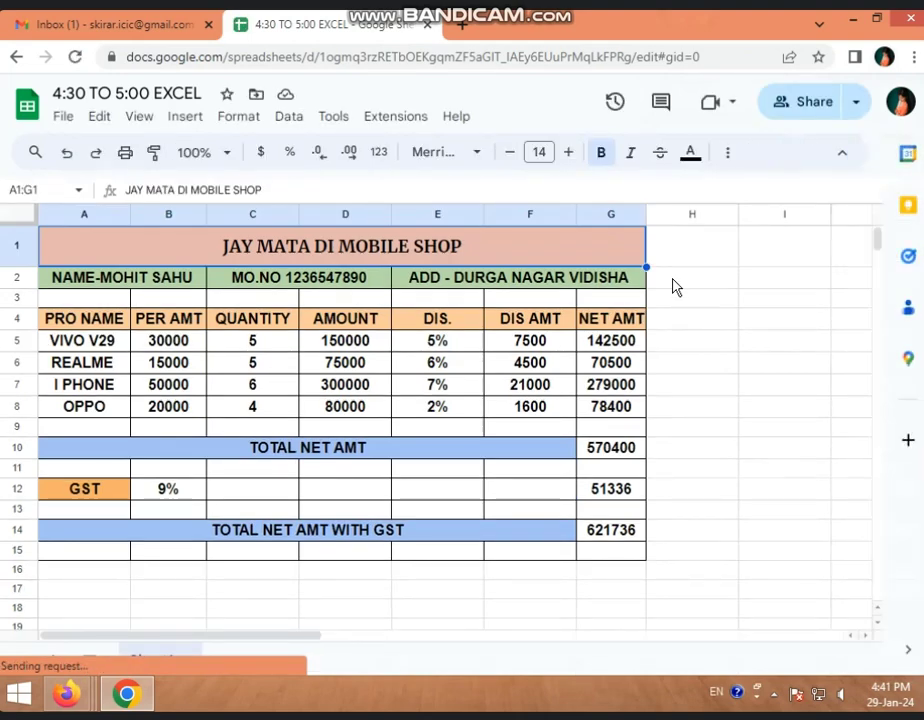
- Check cell C5, then restore the January 27, 5:35 PM version from version history
{"action": "left_click", "coordinate": [245, 349]}
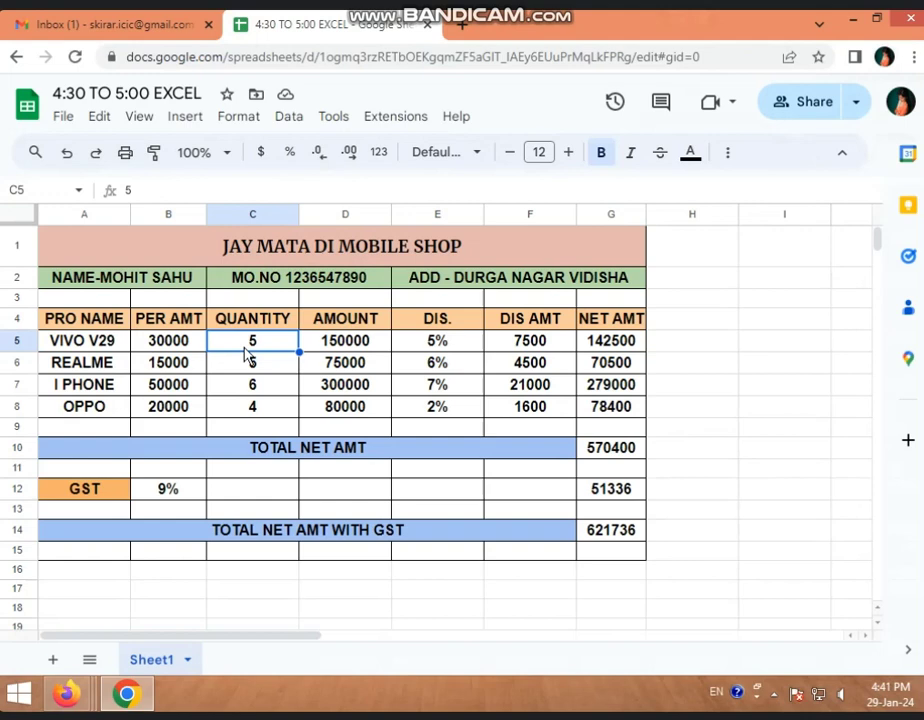
{"action": "left_click", "coordinate": [612, 103]}
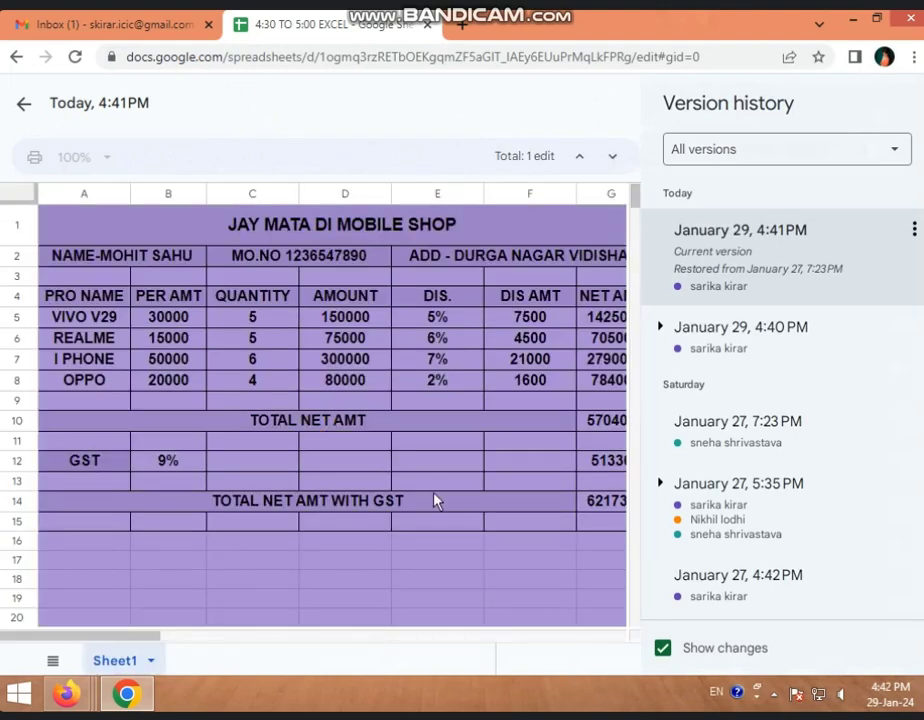
{"action": "left_click", "coordinate": [720, 494]}
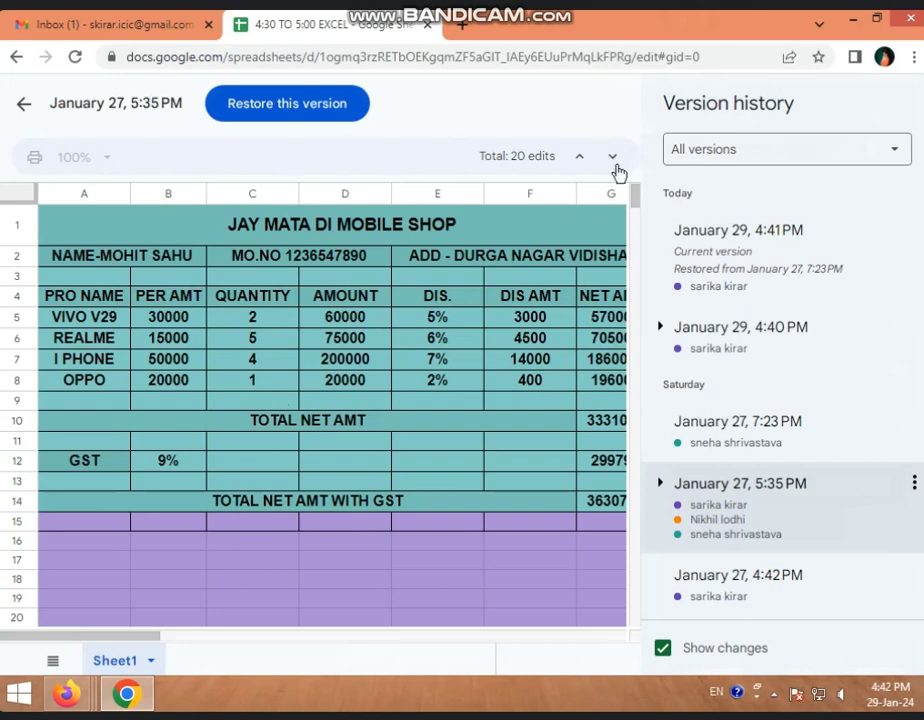
{"action": "left_click", "coordinate": [293, 114]}
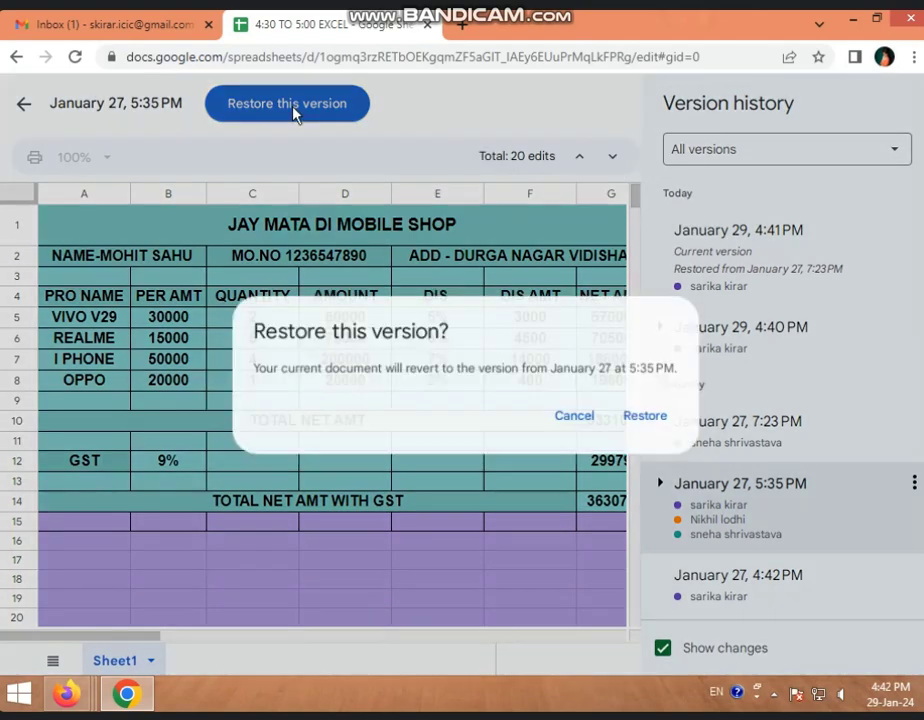
{"action": "left_click", "coordinate": [651, 418]}
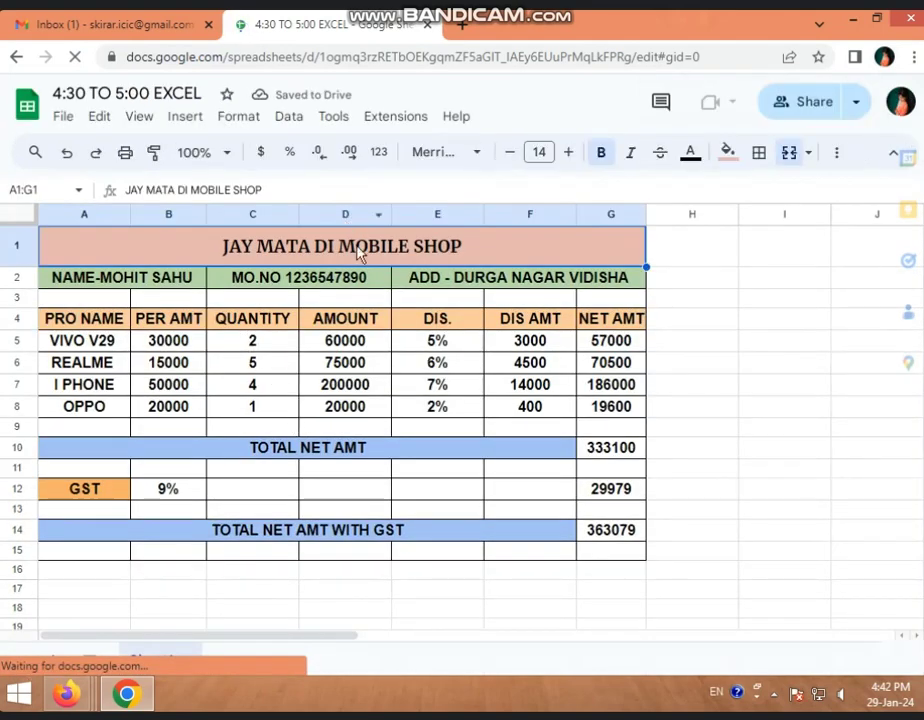
{"action": "left_click", "coordinate": [657, 320]}
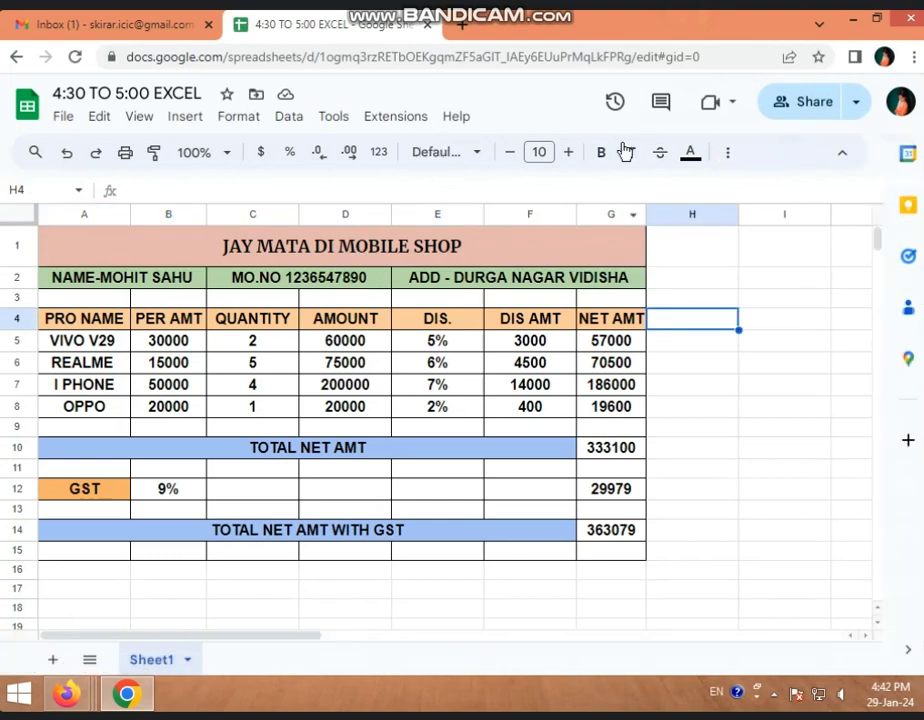
- Rename Sheet1 to BILL
{"action": "right_click", "coordinate": [155, 664]}
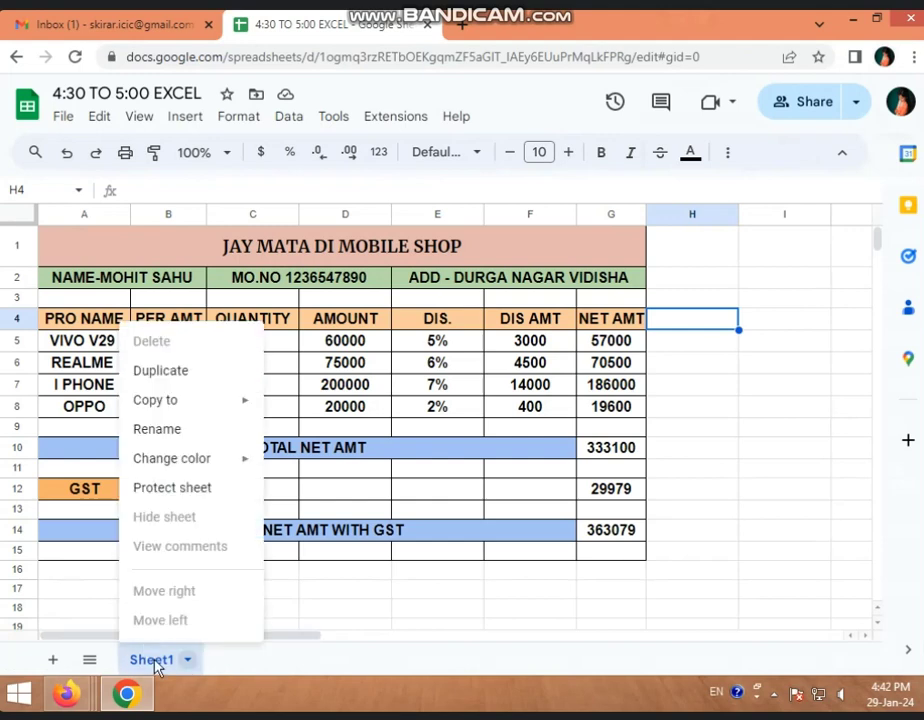
{"action": "left_click", "coordinate": [180, 433]}
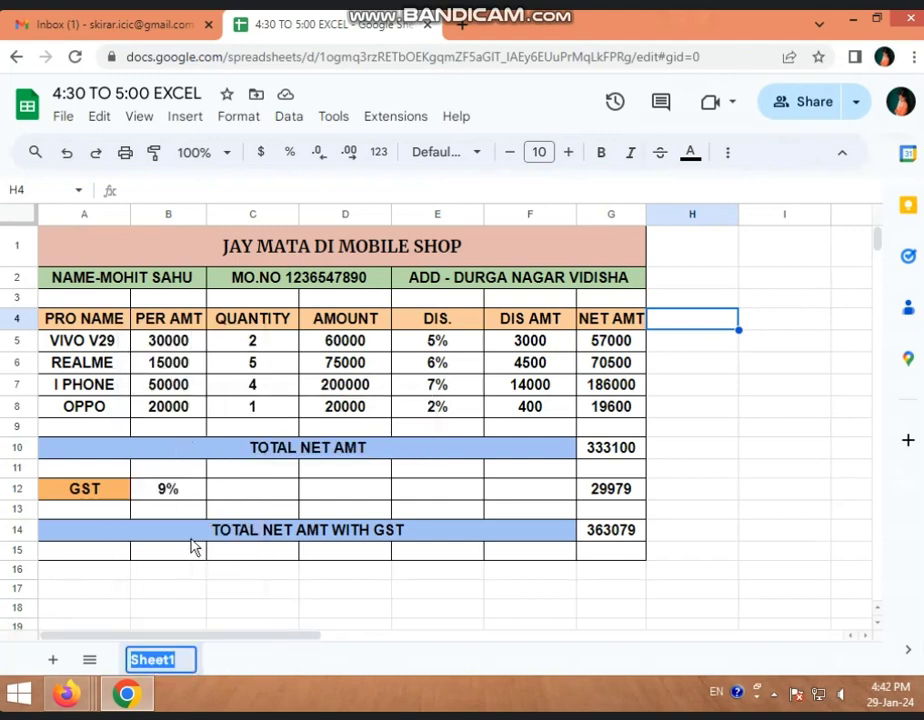
{"action": "type", "text": "BI"}
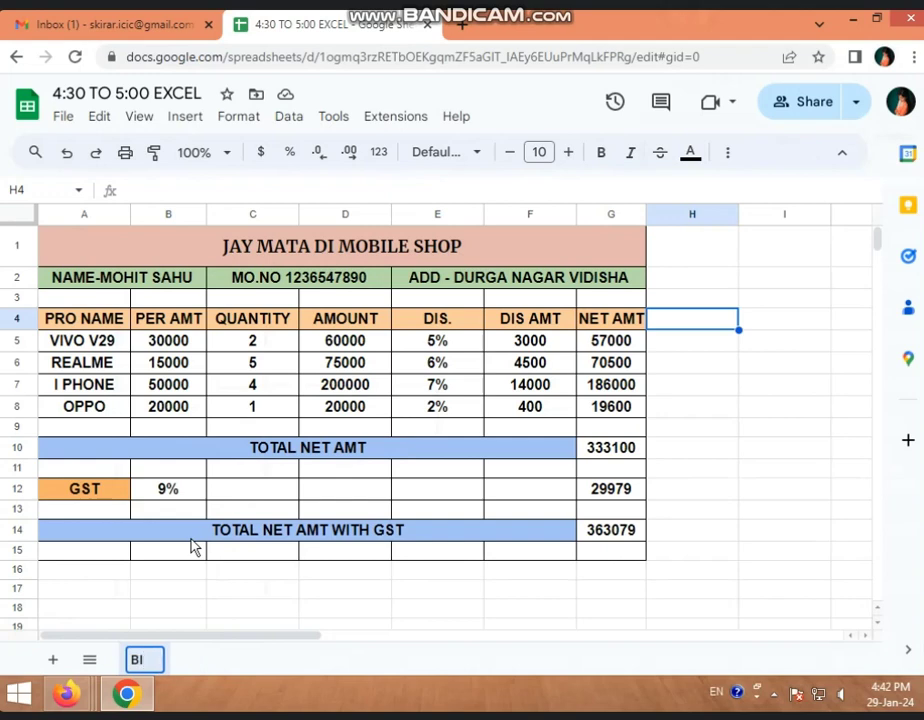
{"action": "type", "text": "LL"}
{"action": "left_click", "coordinate": [324, 592]}
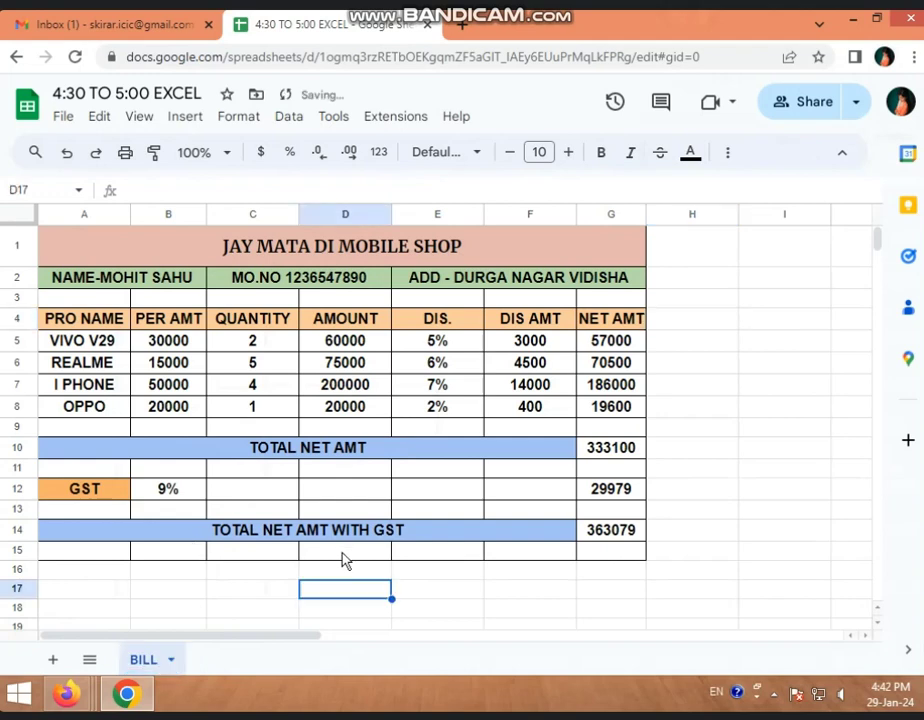
- Add a new blank sheet and name it ELE. BILL
{"action": "left_click", "coordinate": [53, 660]}
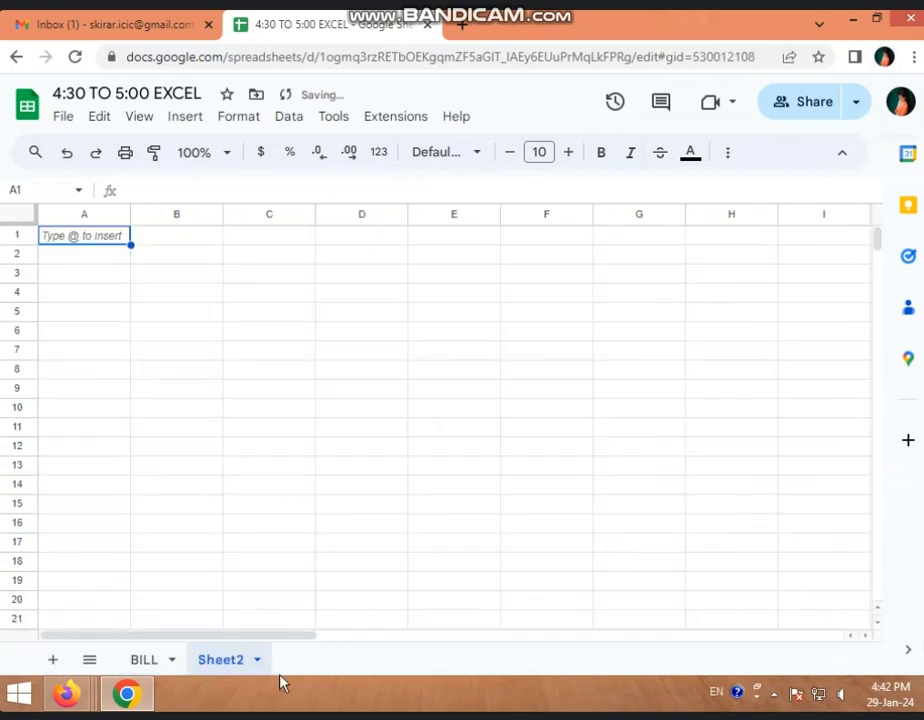
{"action": "right_click", "coordinate": [214, 662]}
{"action": "left_click", "coordinate": [252, 430]}
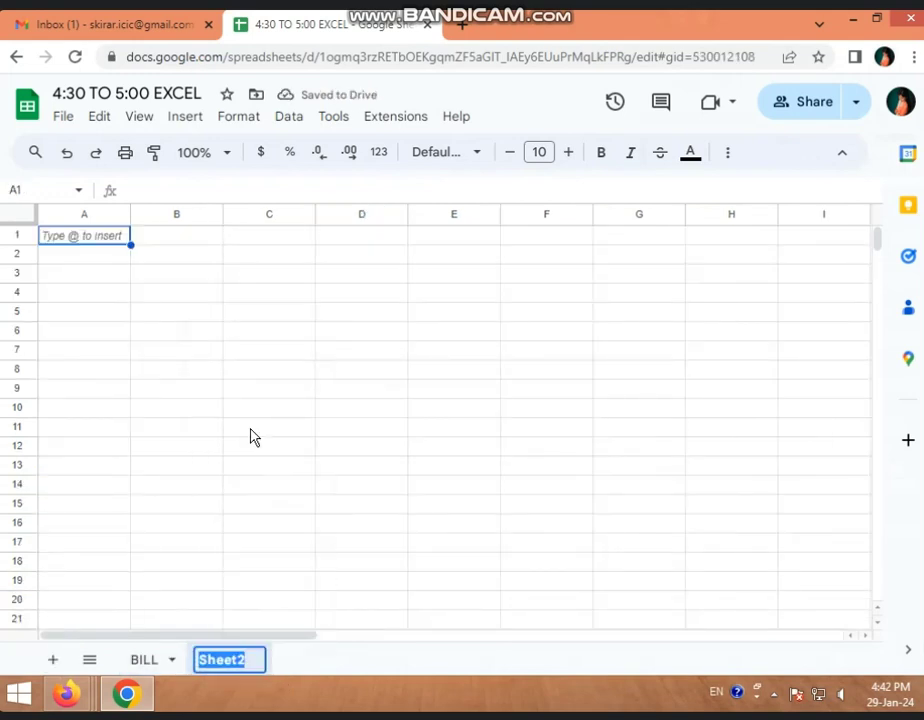
{"action": "type", "text": "EL"}
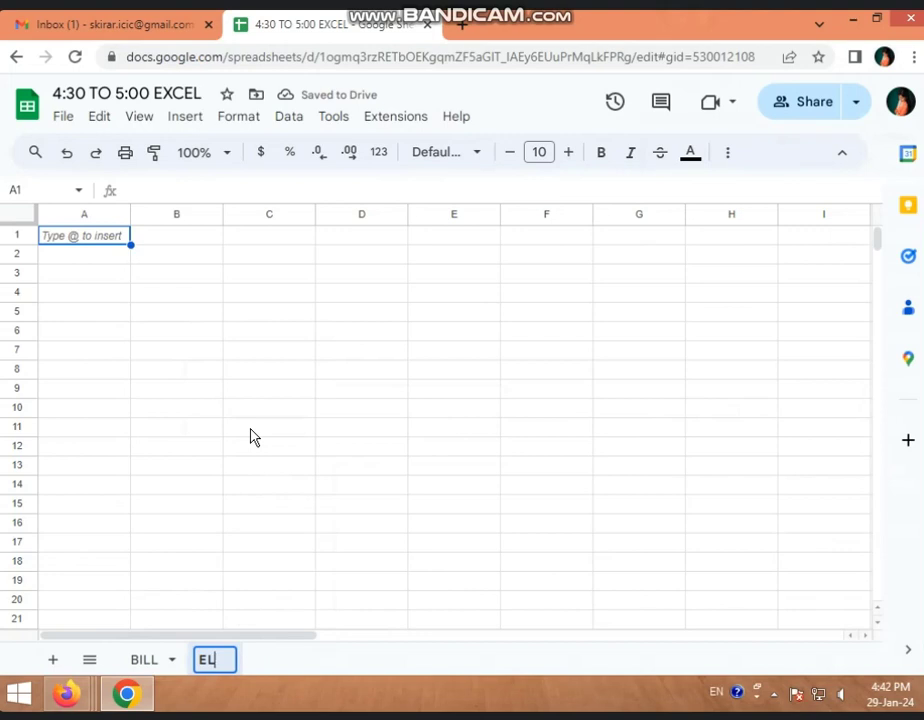
{"action": "type", "text": "E. BIL"}
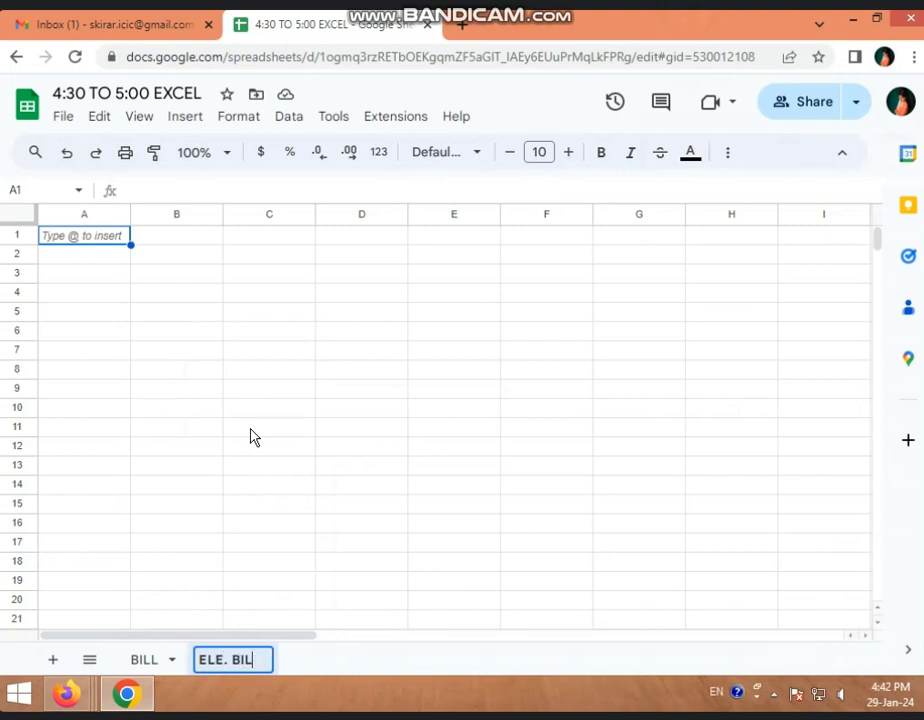
{"action": "type", "text": "L"}
{"action": "left_click", "coordinate": [251, 430]}
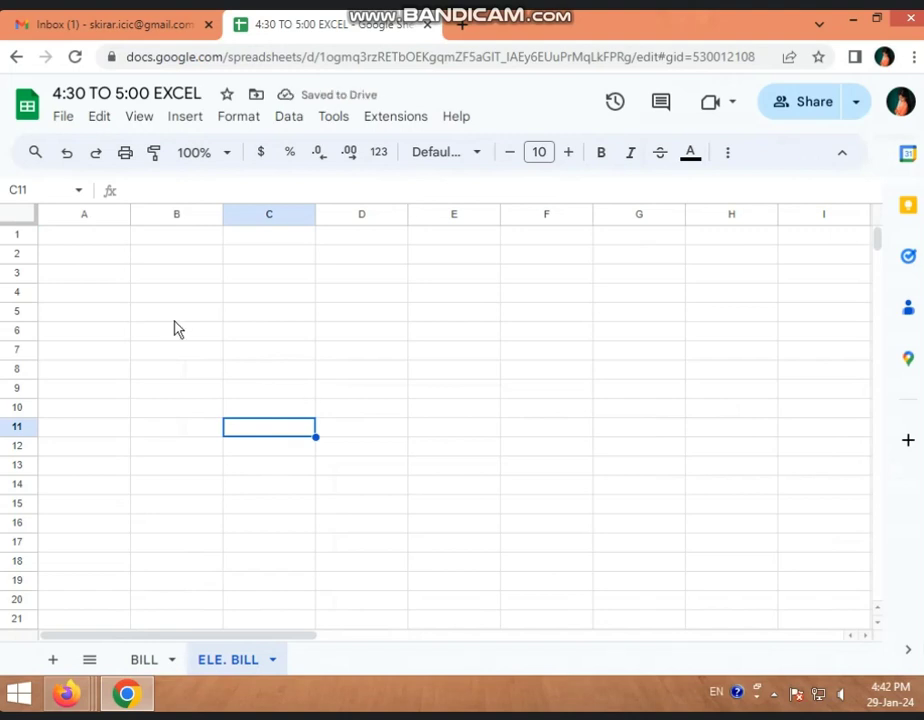
- Add the DATE heading in A1 and enter 1/8/2023 in A2, correcting a mistyped first entry
{"action": "left_click", "coordinate": [116, 244]}
{"action": "type", "text": "DAT"}
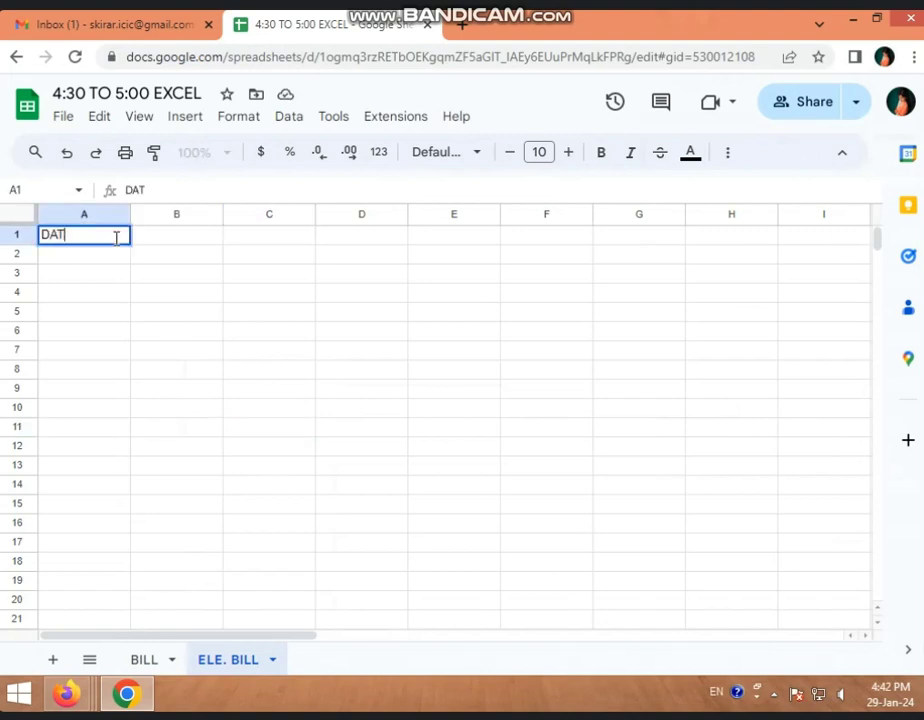
{"action": "type", "text": "E"}
{"action": "left_click", "coordinate": [115, 259]}
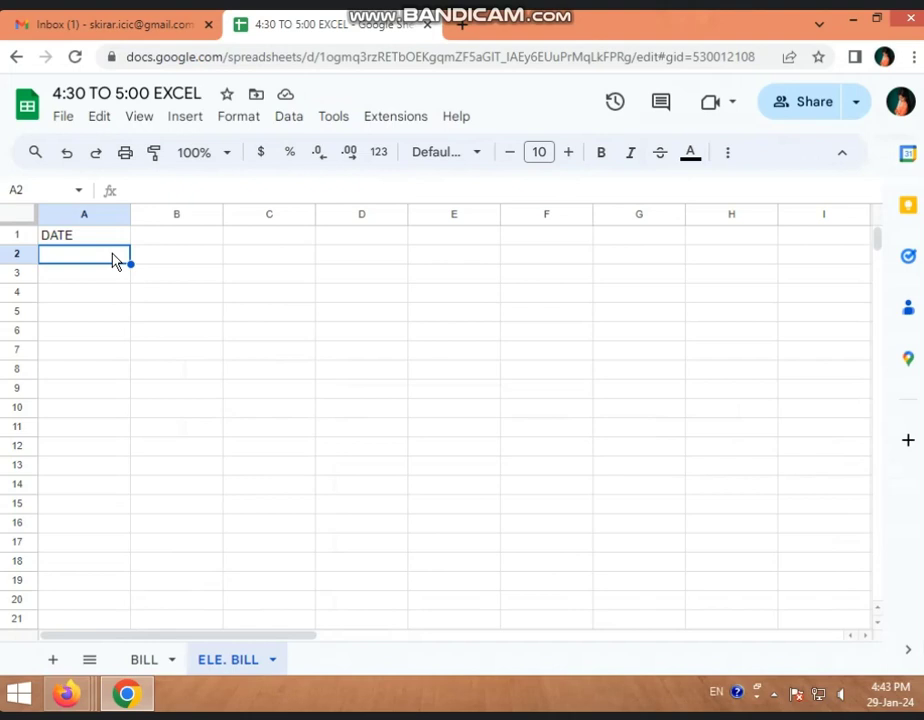
{"action": "type", "text": "1/"}
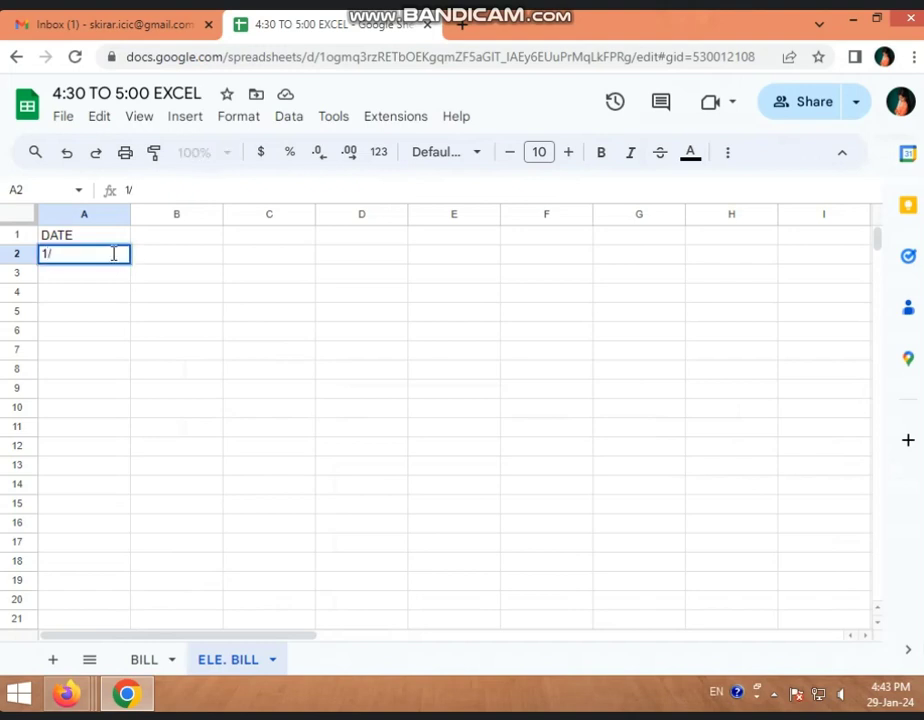
{"action": "type", "text": "8/20"}
{"action": "type", "text": "24"}
{"action": "key", "text": "Return"}
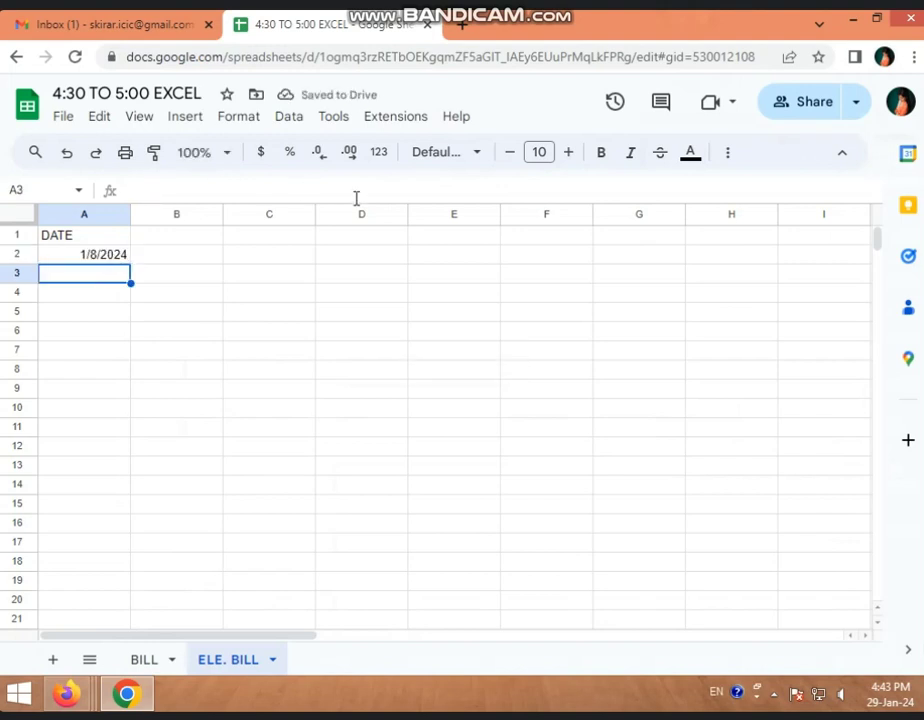
{"action": "left_click", "coordinate": [98, 264]}
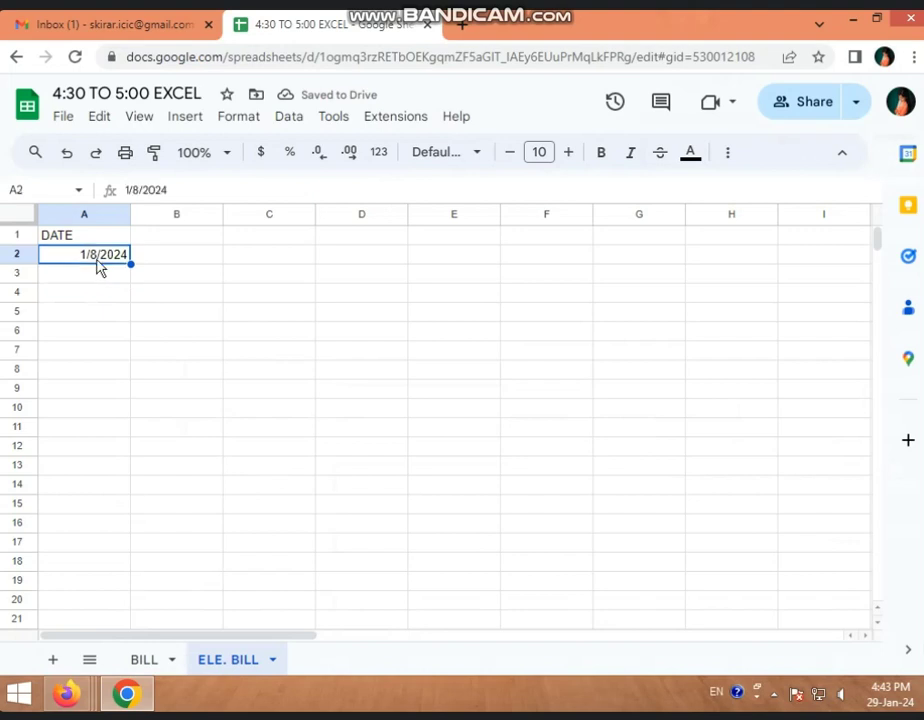
{"action": "type", "text": "1/0"}
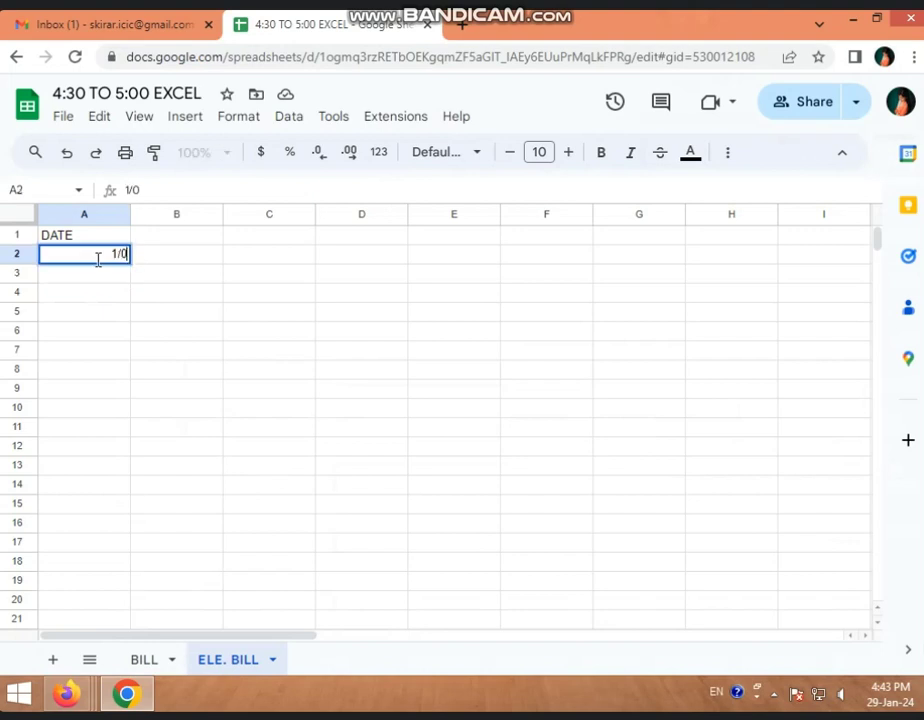
{"action": "type", "text": "8/2023"}
{"action": "key", "text": "Return"}
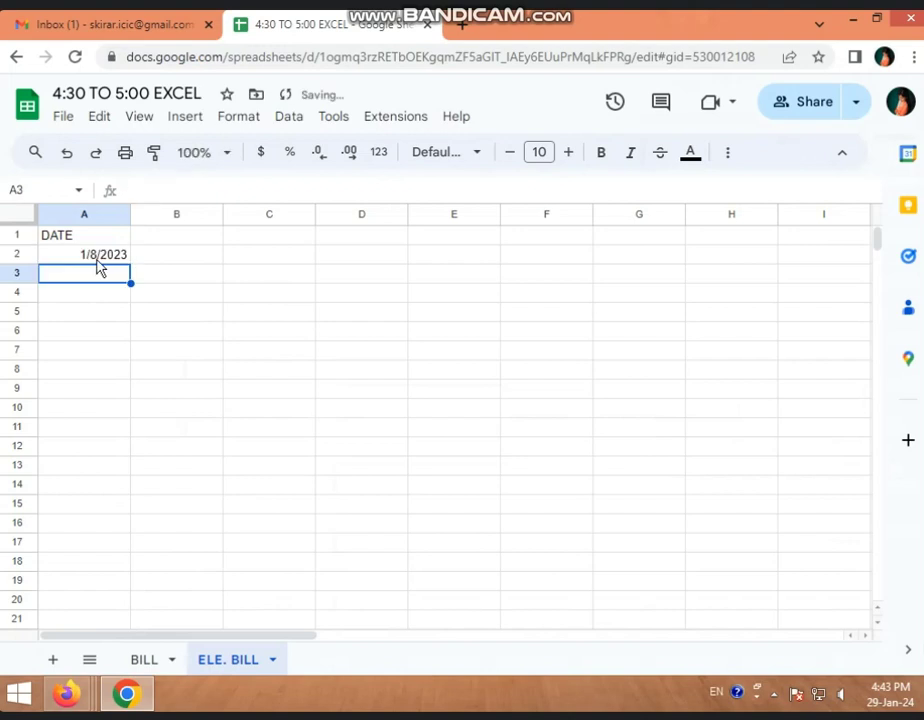
- Enter the dates 5/9/2023, 1/10/2023, 4/11/2023 and 6/12/2023 in A3:A6
{"action": "type", "text": "5"}
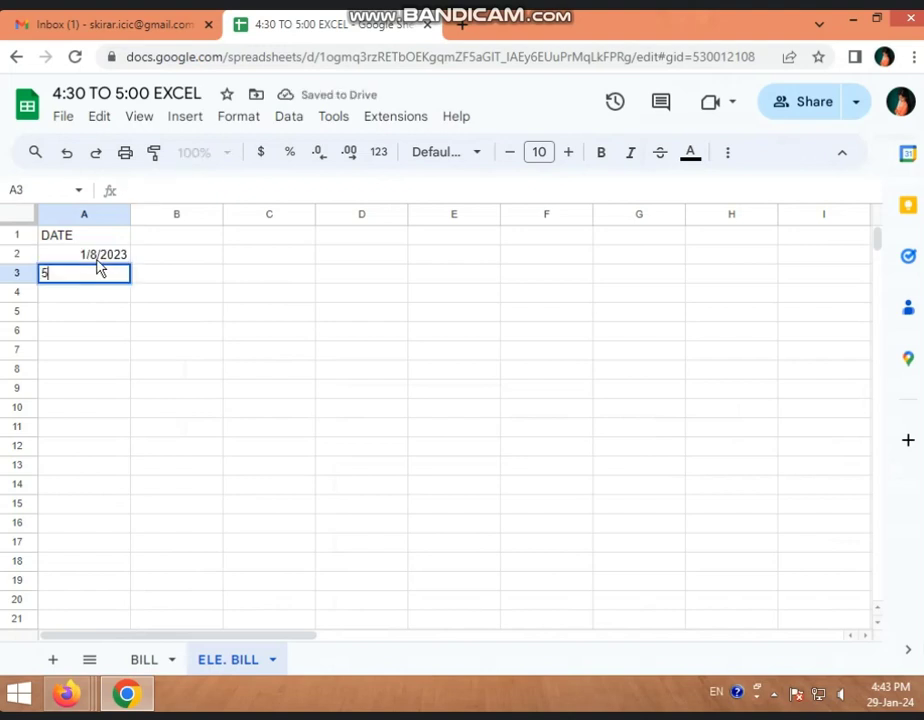
{"action": "type", "text": "/"}
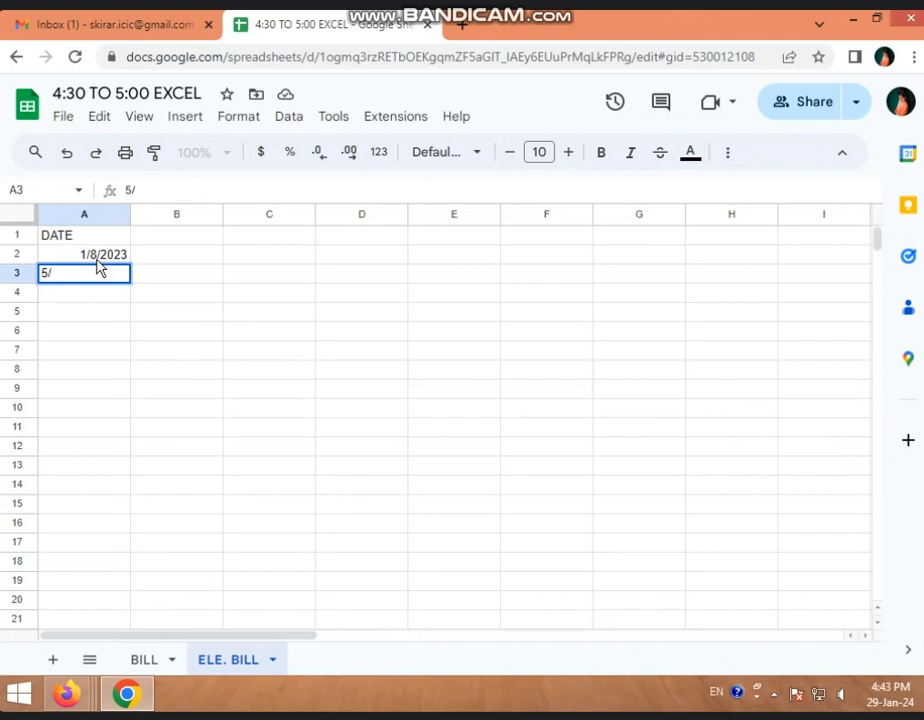
{"action": "type", "text": "9"}
{"action": "type", "text": "/2023"}
{"action": "key", "text": "Return"}
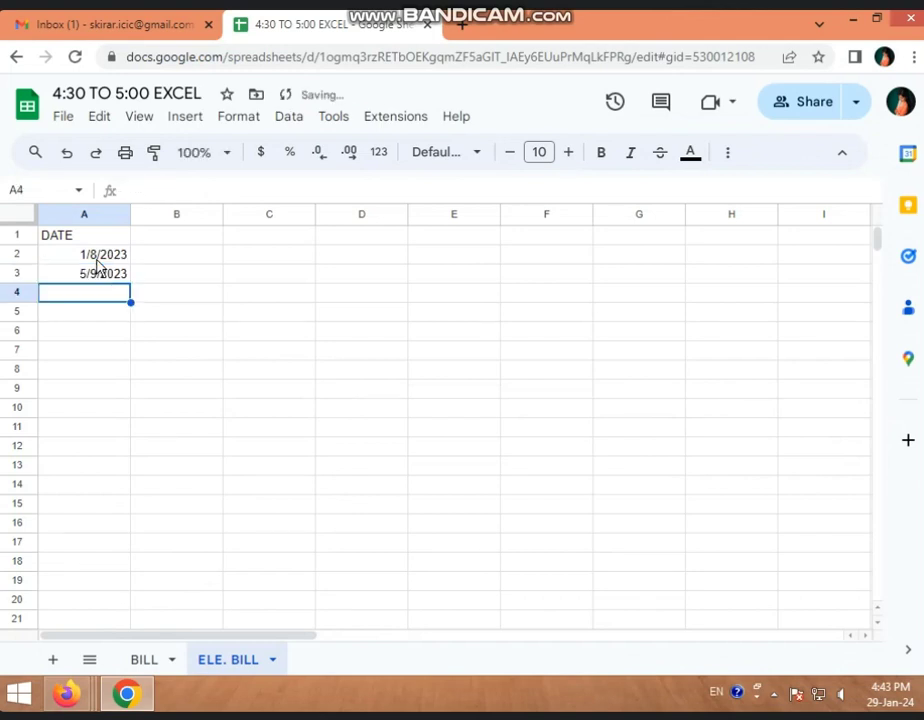
{"action": "type", "text": "1"}
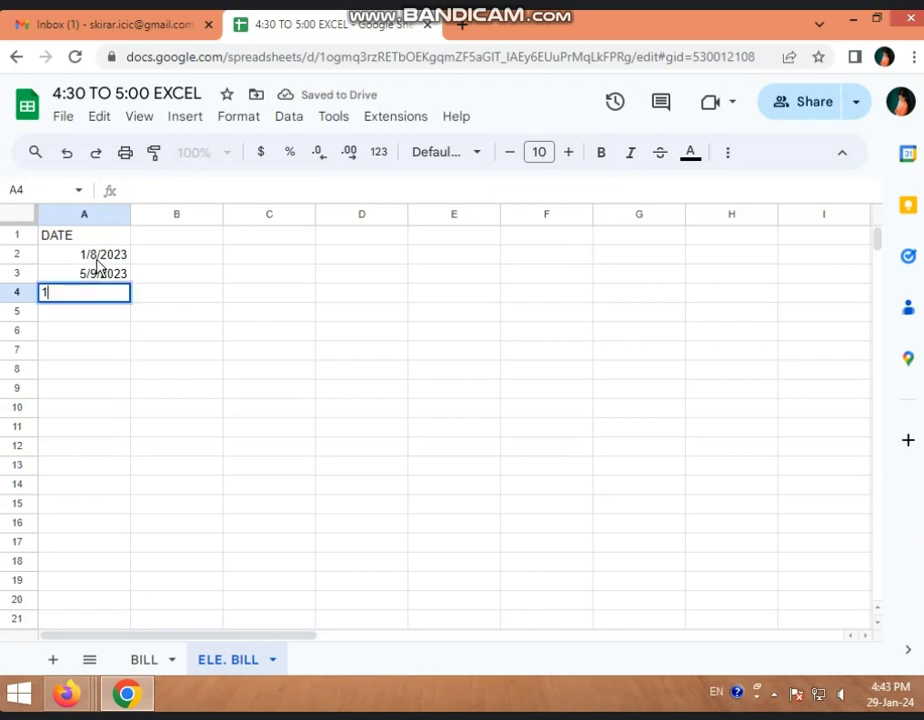
{"action": "type", "text": "/06"}
{"action": "type", "text": "/202"}
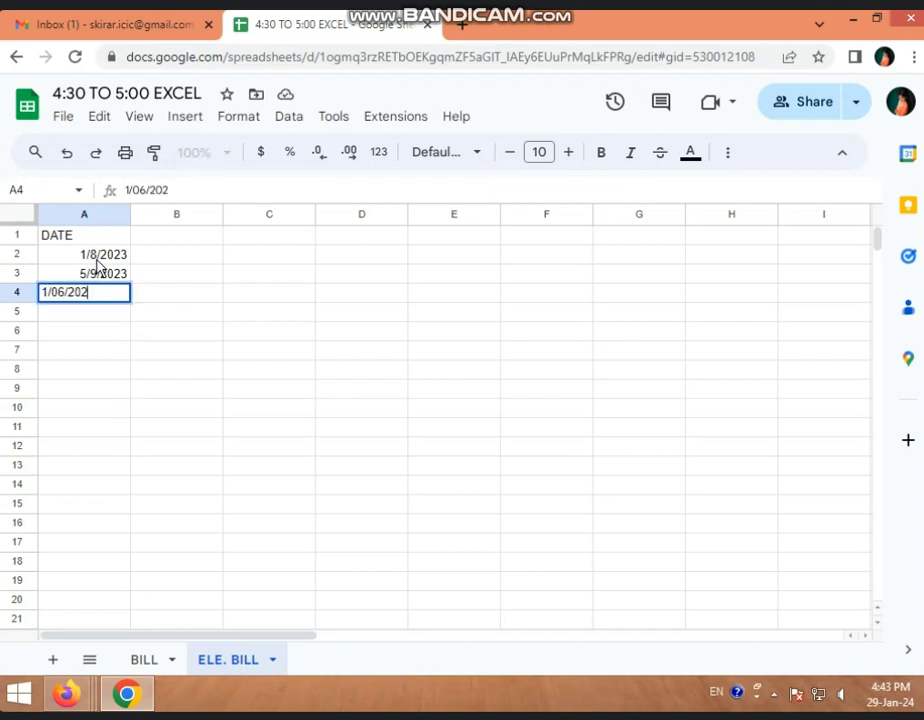
{"action": "key", "text": "BackSpace"}
{"action": "key", "text": "BackSpace"}
{"action": "key", "text": "BackSpace"}
{"action": "key", "text": "BackSpace"}
{"action": "key", "text": "BackSpace"}
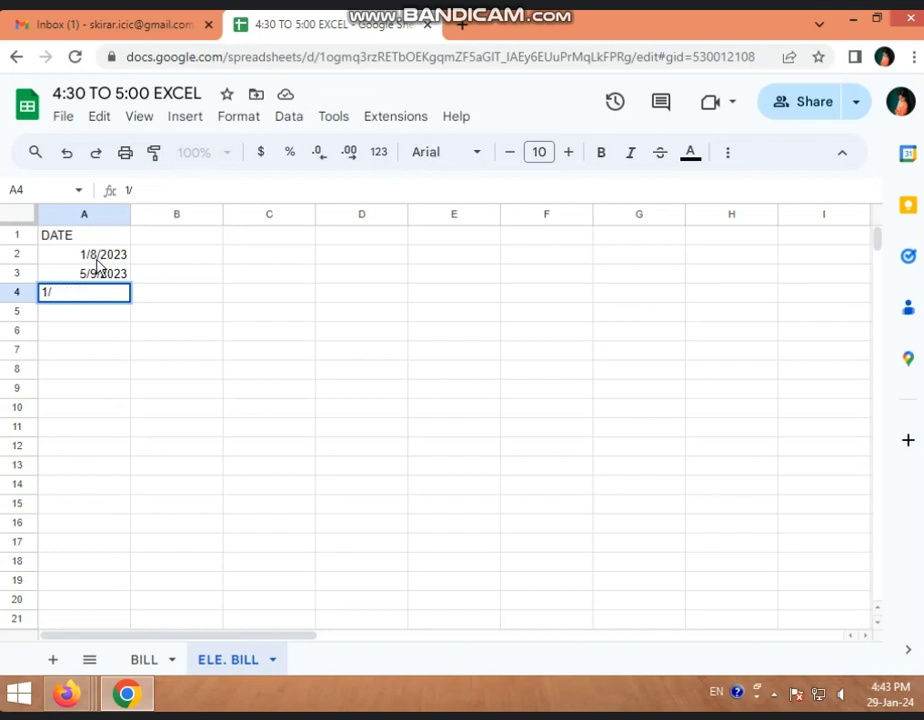
{"action": "type", "text": "10/202"}
{"action": "type", "text": "3"}
{"action": "key", "text": "Return"}
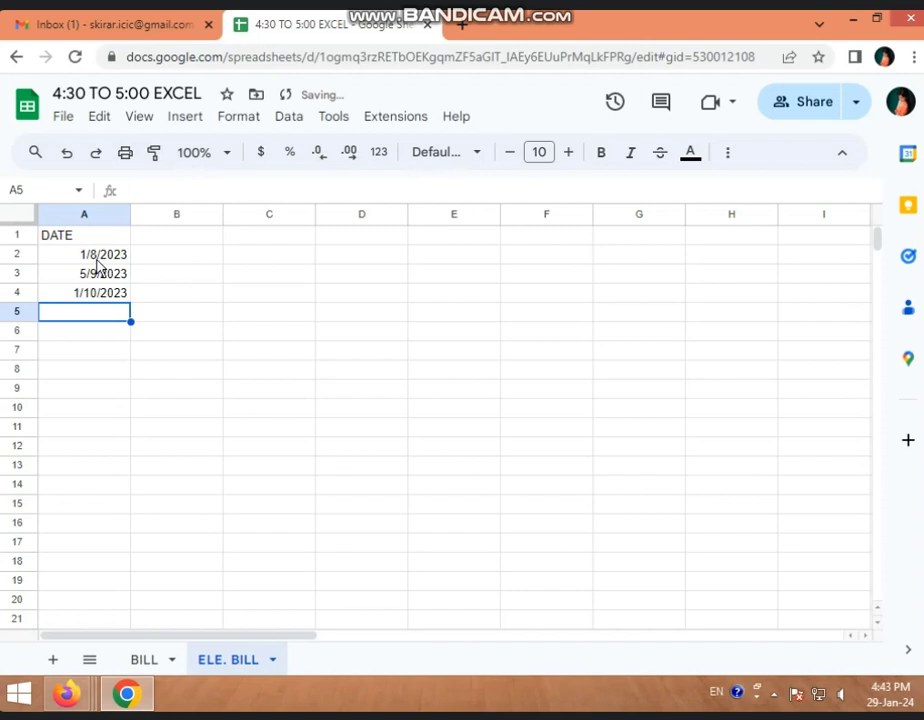
{"action": "type", "text": "4/"}
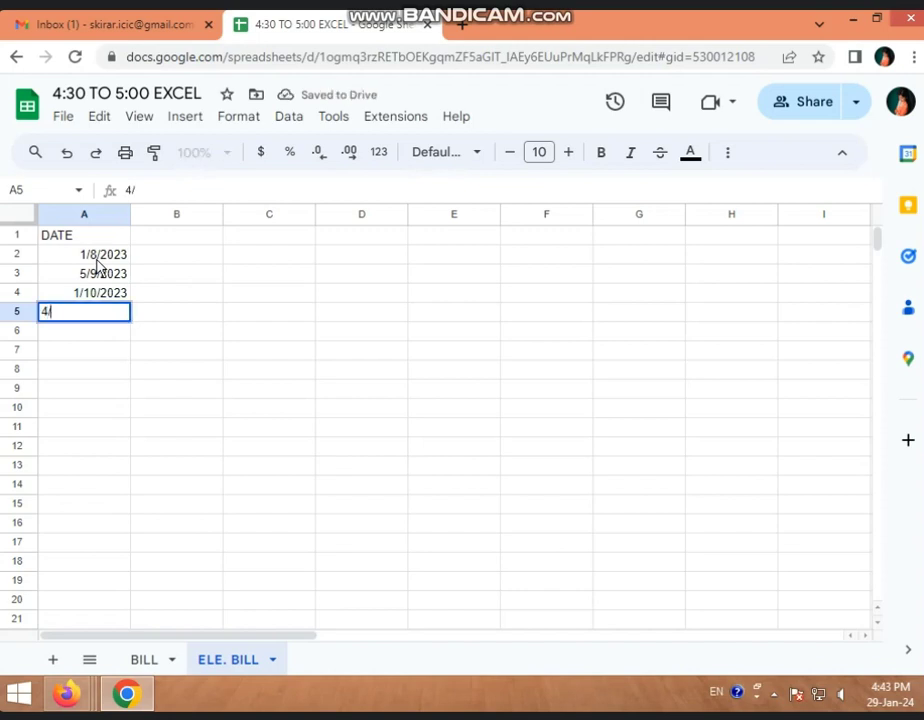
{"action": "type", "text": "11/202"}
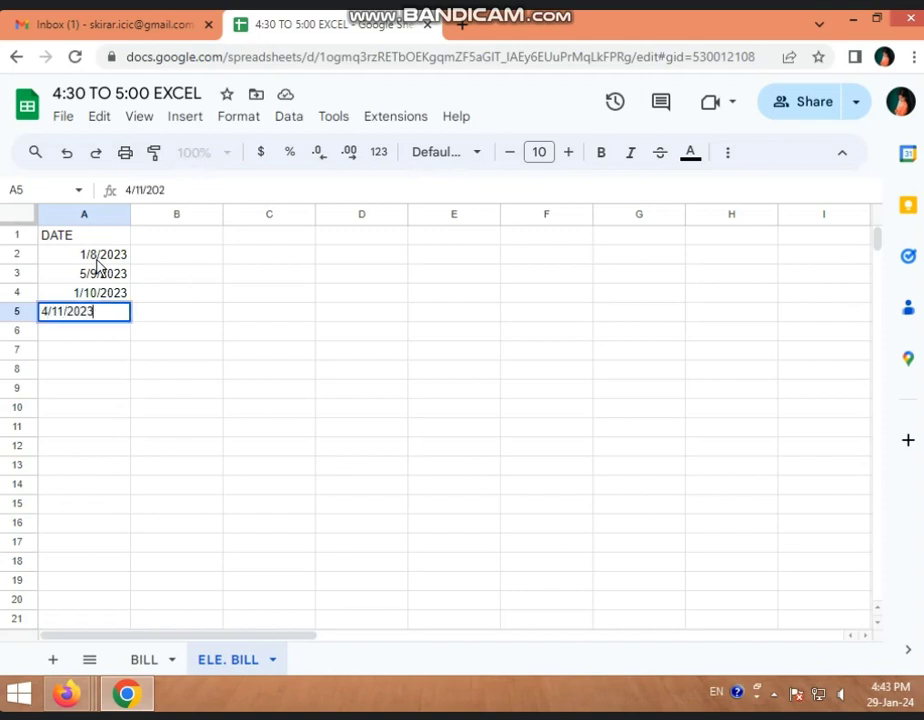
{"action": "type", "text": "3"}
{"action": "key", "text": "Return"}
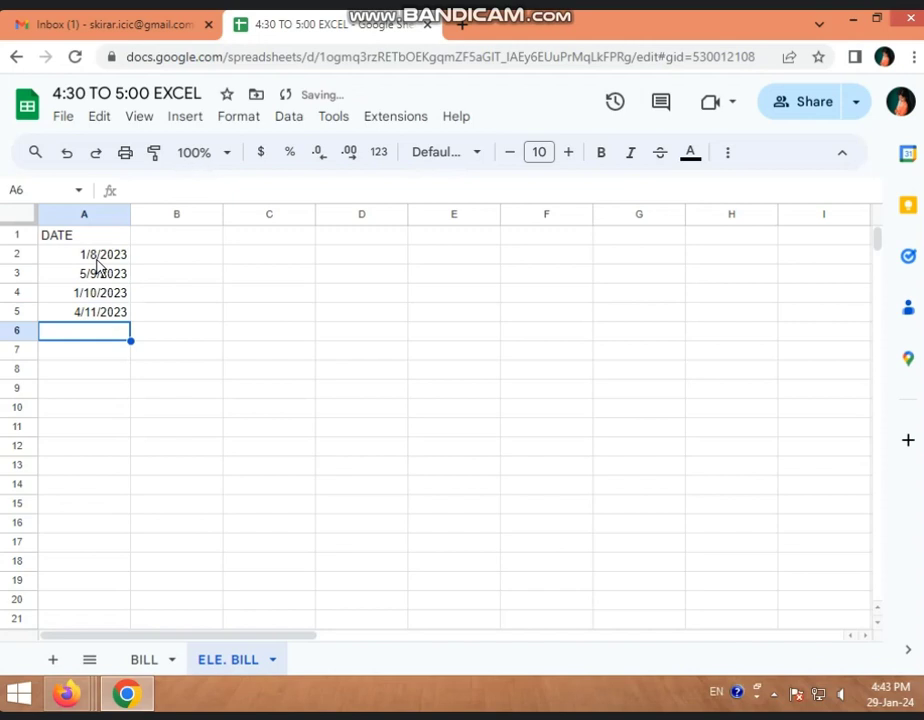
{"action": "type", "text": "6/12/20"}
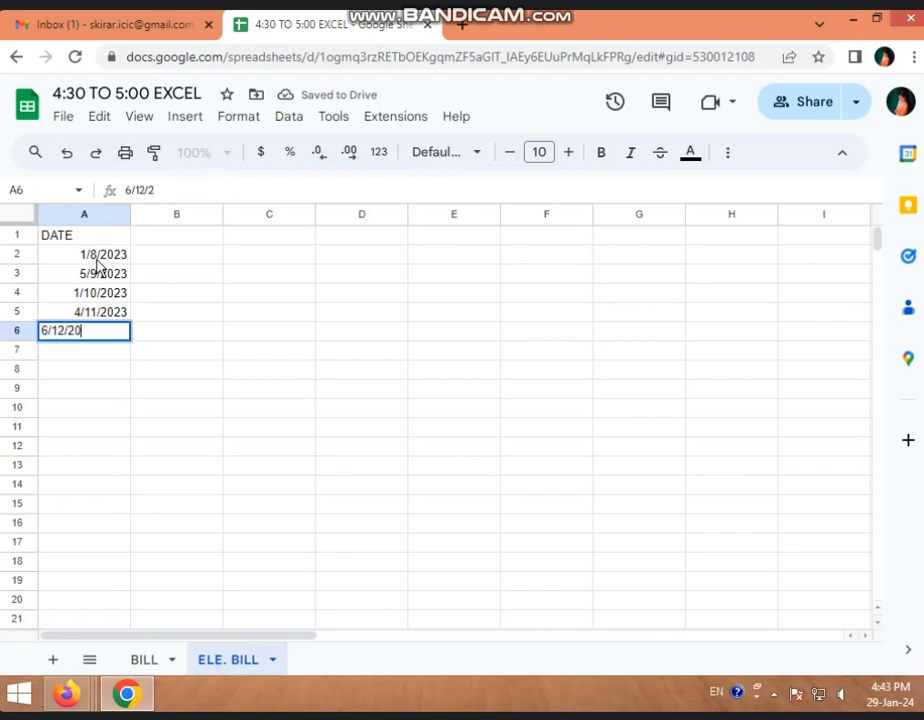
{"action": "type", "text": "23"}
{"action": "key", "text": "Return"}
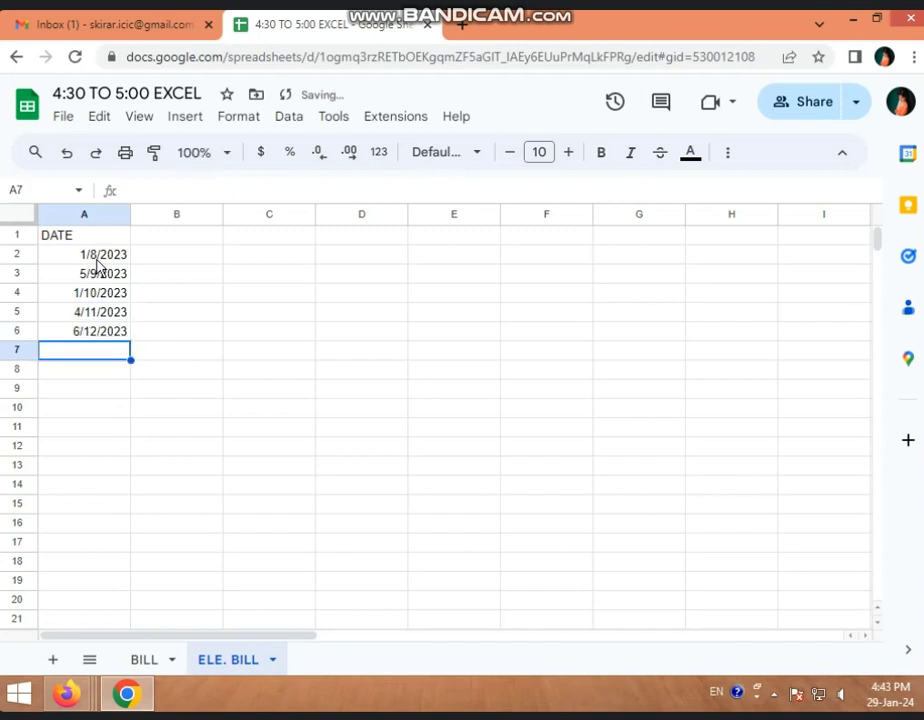
{"action": "left_click", "coordinate": [220, 240]}
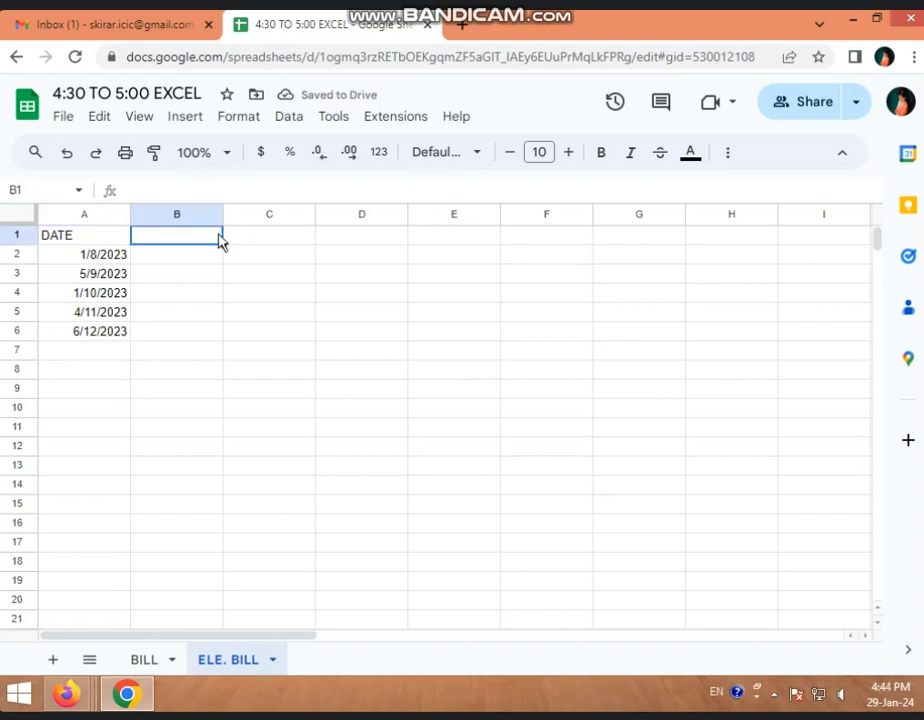
{"action": "type", "text": "C"}
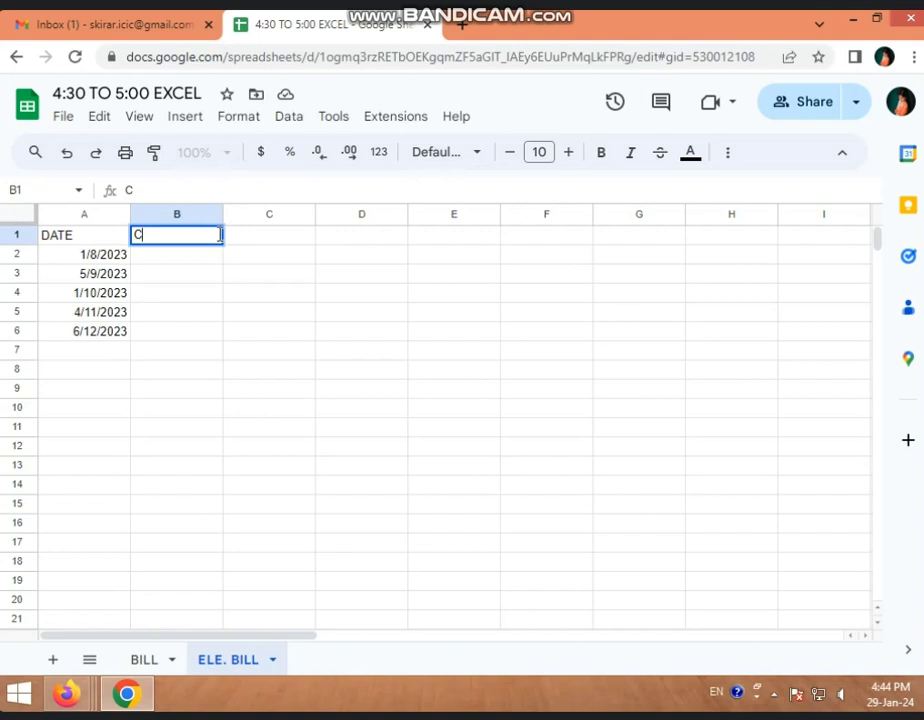
{"action": "type", "text": "URRENT"}
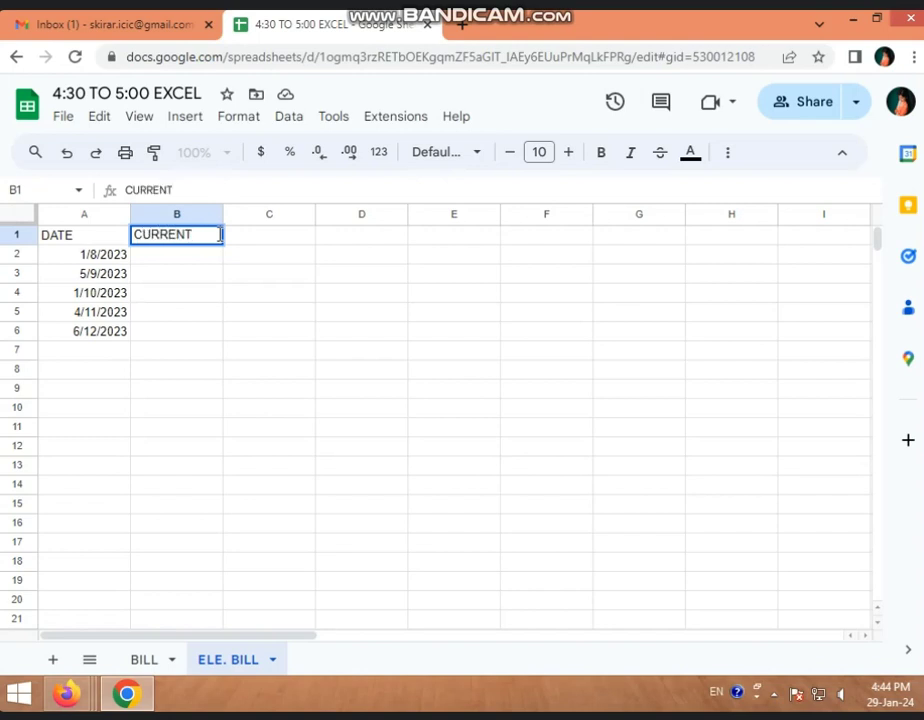
{"action": "type", "text": " READING"}
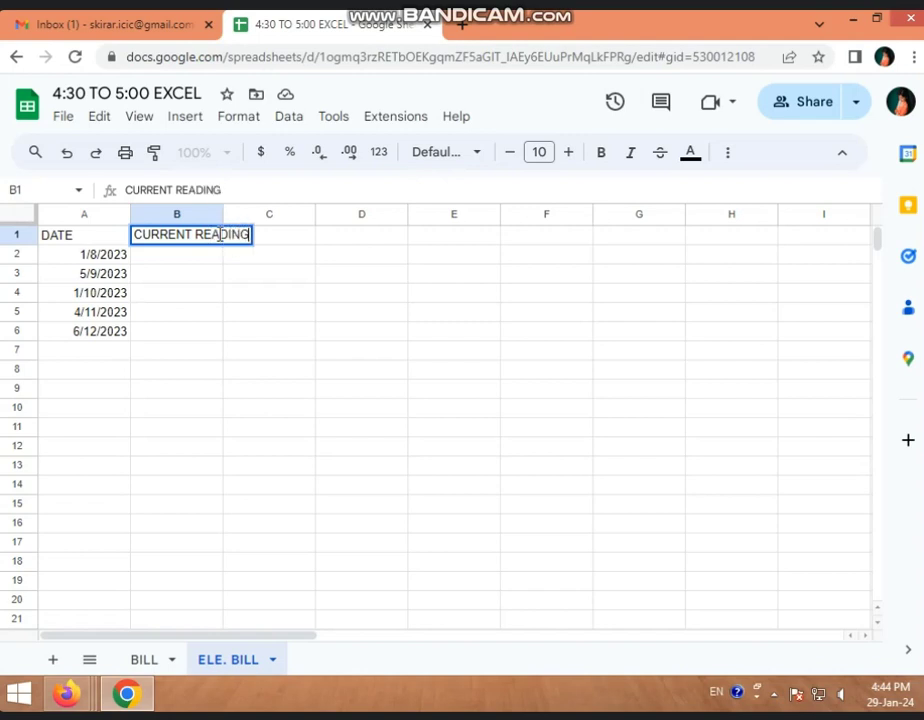
{"action": "left_click", "coordinate": [271, 268]}
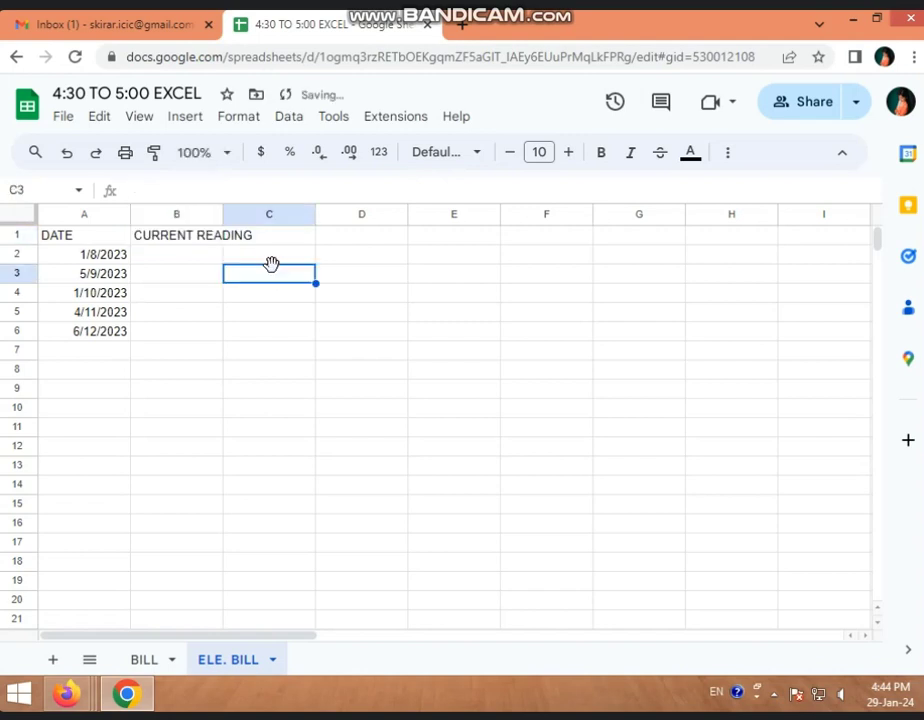
{"action": "left_click", "coordinate": [213, 239]}
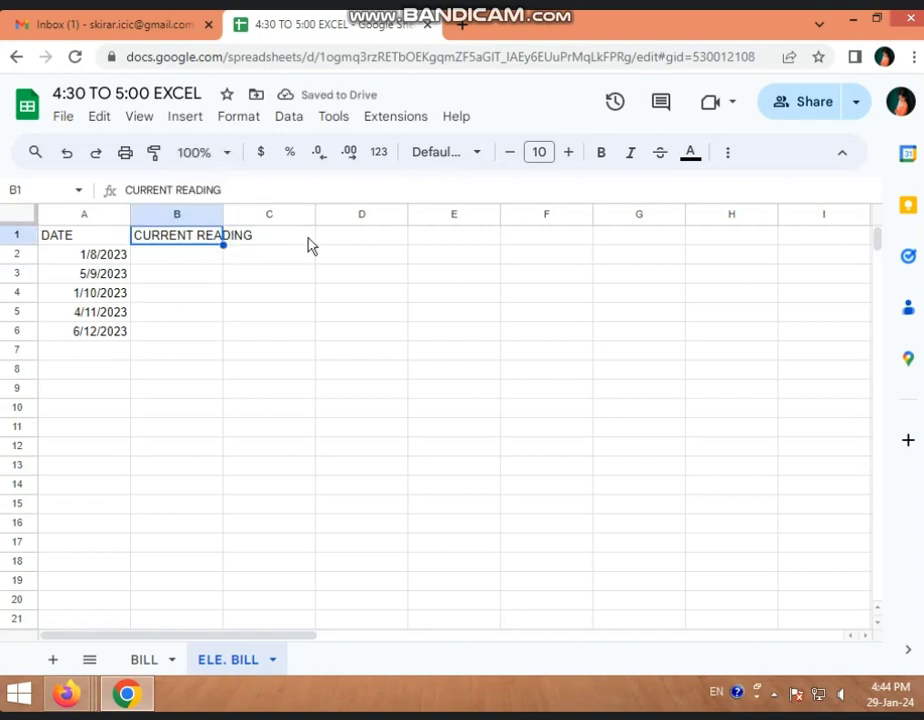
{"action": "left_click", "coordinate": [728, 154]}
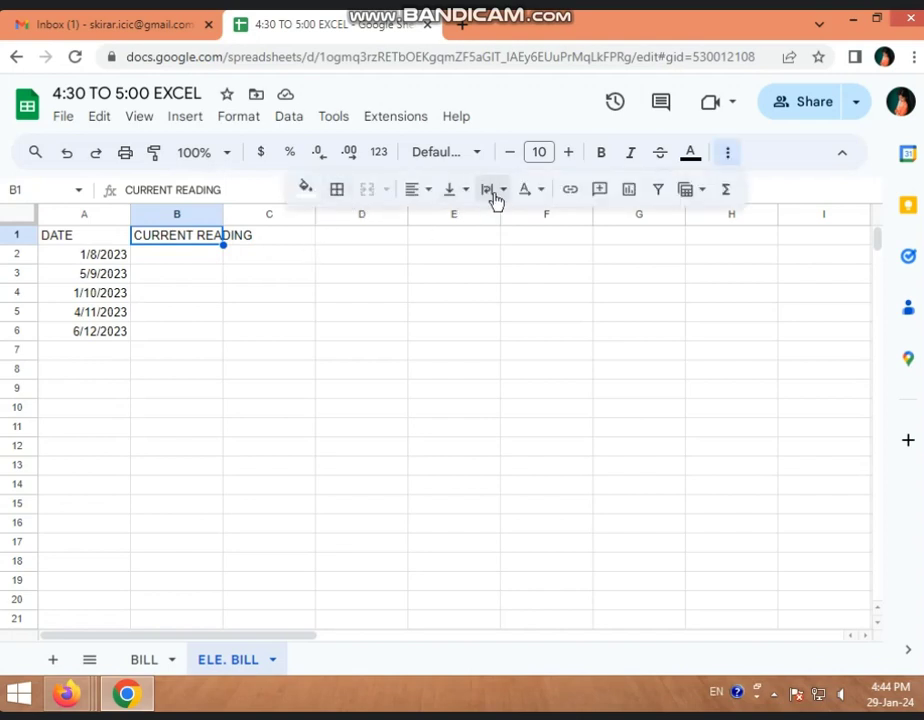
{"action": "left_click", "coordinate": [494, 195]}
{"action": "left_click", "coordinate": [524, 223]}
{"action": "left_click", "coordinate": [467, 282]}
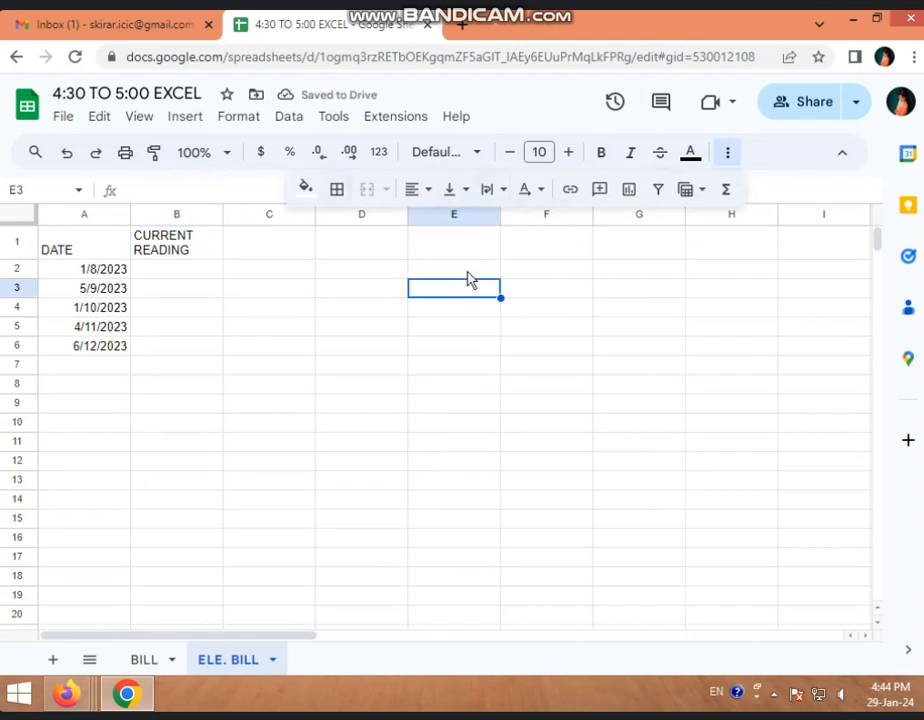
{"action": "left_click", "coordinate": [200, 274]}
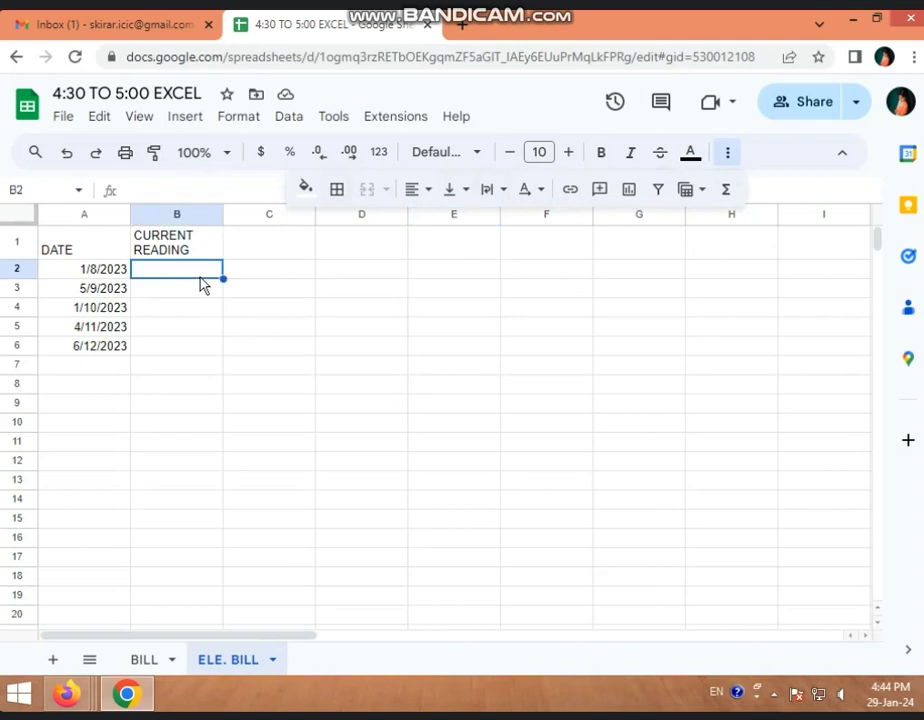
- Enter 100200 and 100300 in B2:B3 and extend the series down to 100600 in B6
{"action": "type", "text": "100200"}
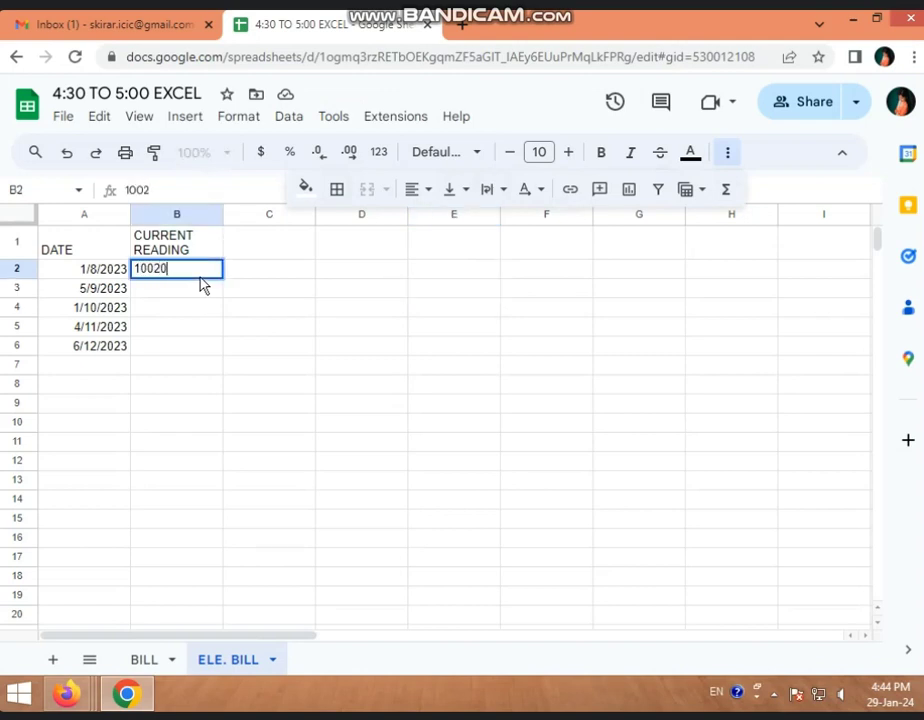
{"action": "key", "text": "Return"}
{"action": "type", "text": "1"}
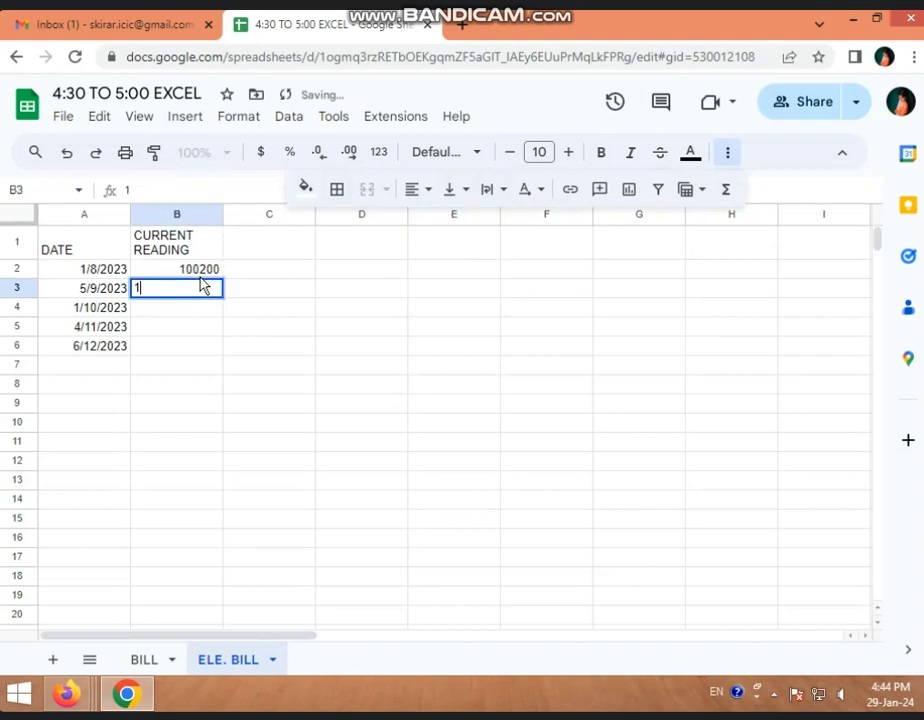
{"action": "type", "text": "00"}
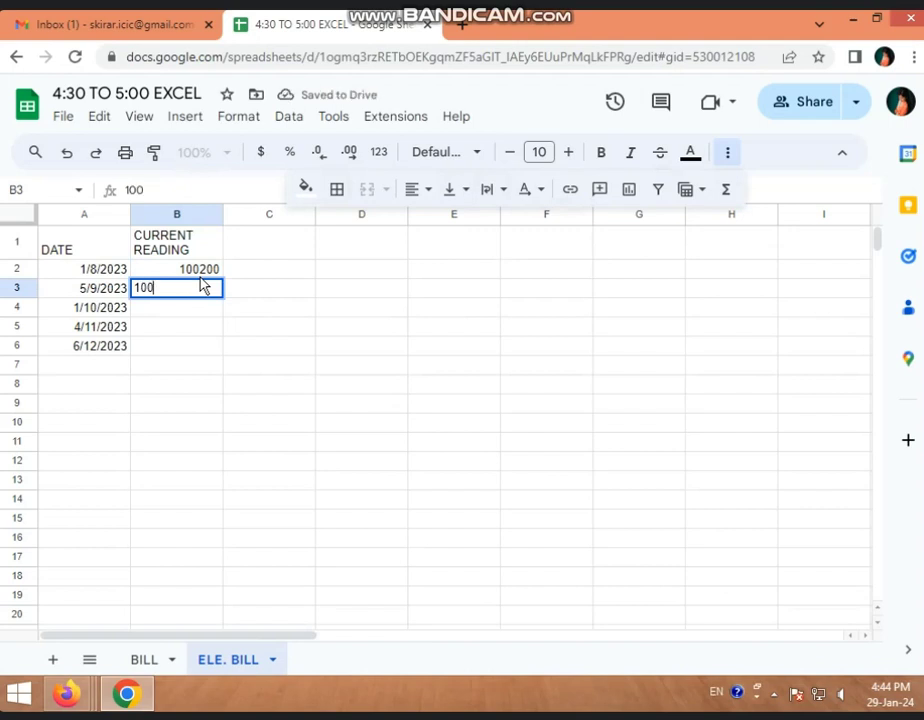
{"action": "type", "text": "300"}
{"action": "left_click", "coordinate": [361, 310]}
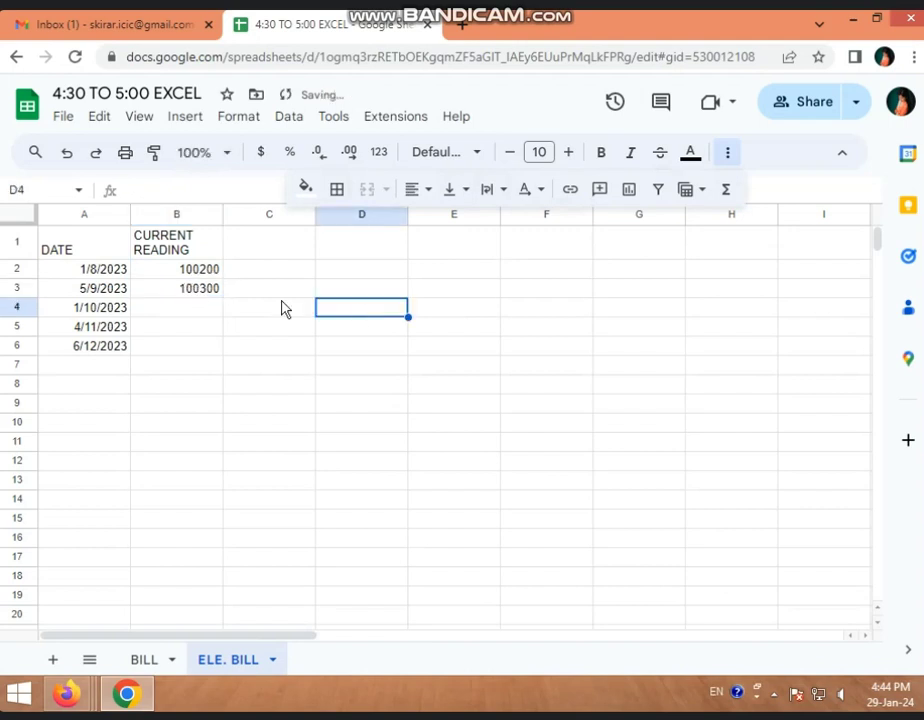
{"action": "left_click", "coordinate": [183, 273]}
{"action": "left_click", "coordinate": [190, 287], "text": "shift"}
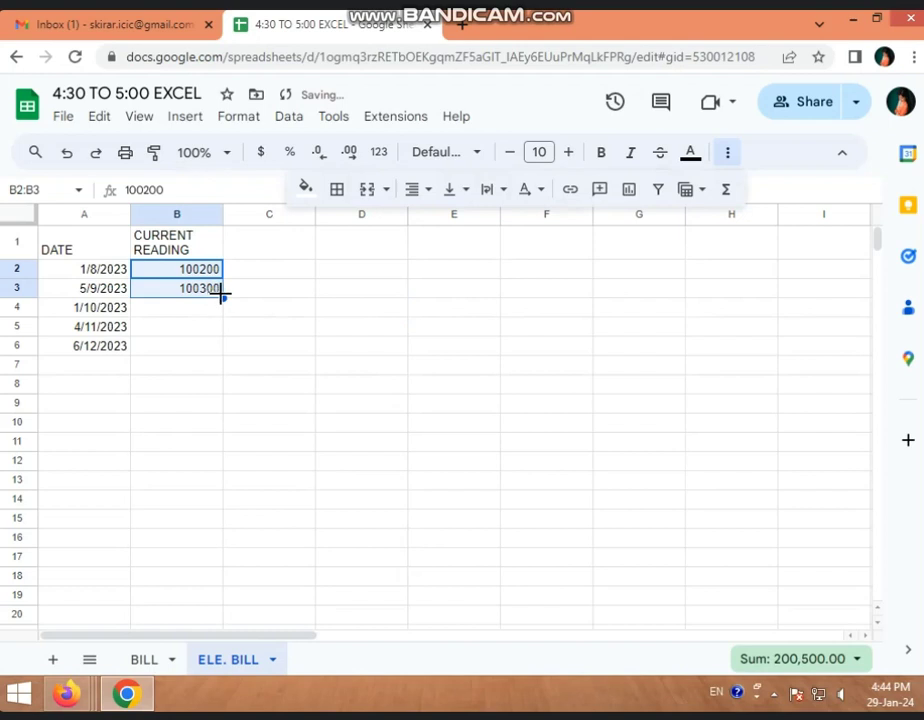
{"action": "left_click_drag", "start_coordinate": [223, 298], "coordinate": [225, 347]}
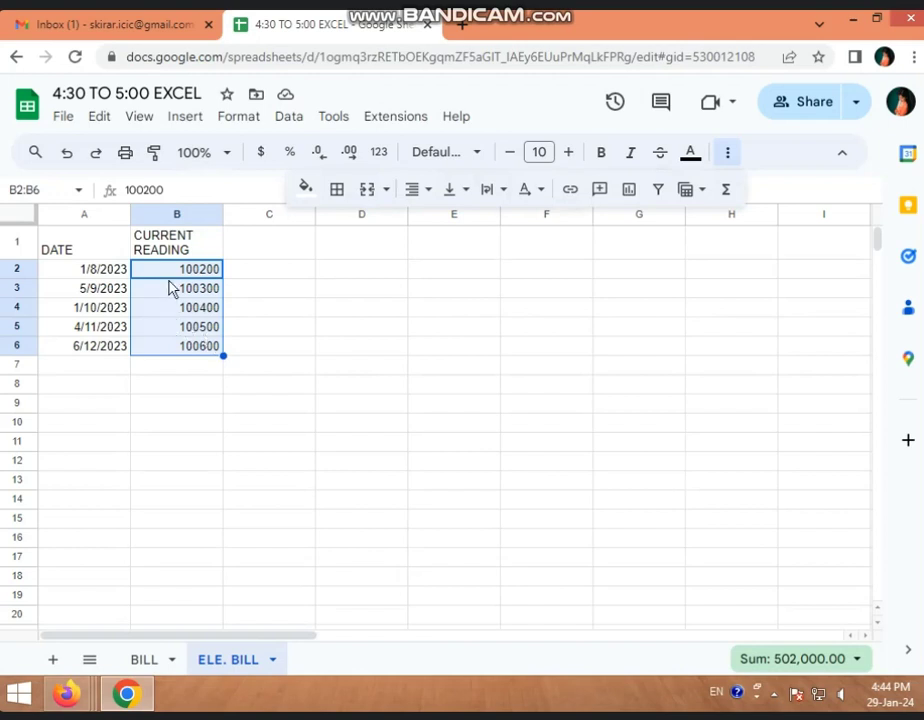
{"action": "left_click", "coordinate": [263, 247]}
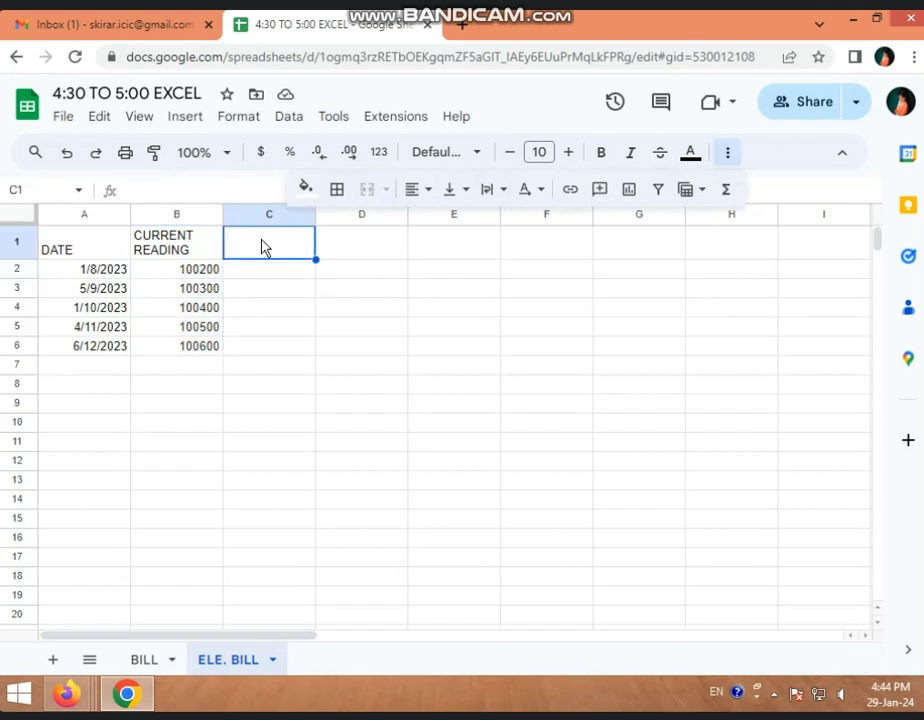
- Type the PRE. READING heading in C1 and wrap it onto two lines
{"action": "type", "text": "PR"}
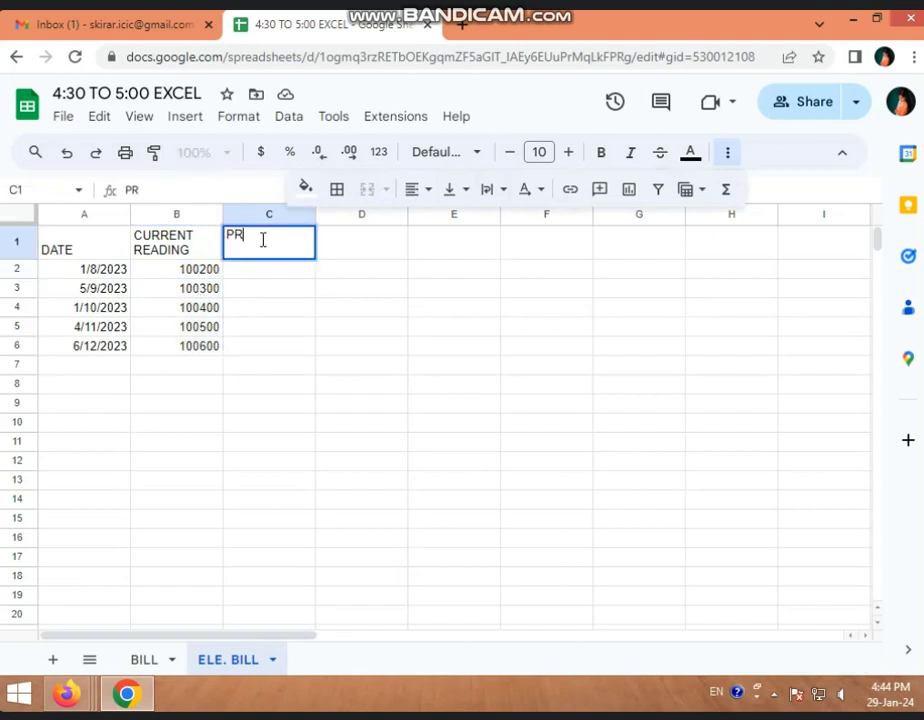
{"action": "type", "text": "E. REA"}
{"action": "type", "text": "DHING"}
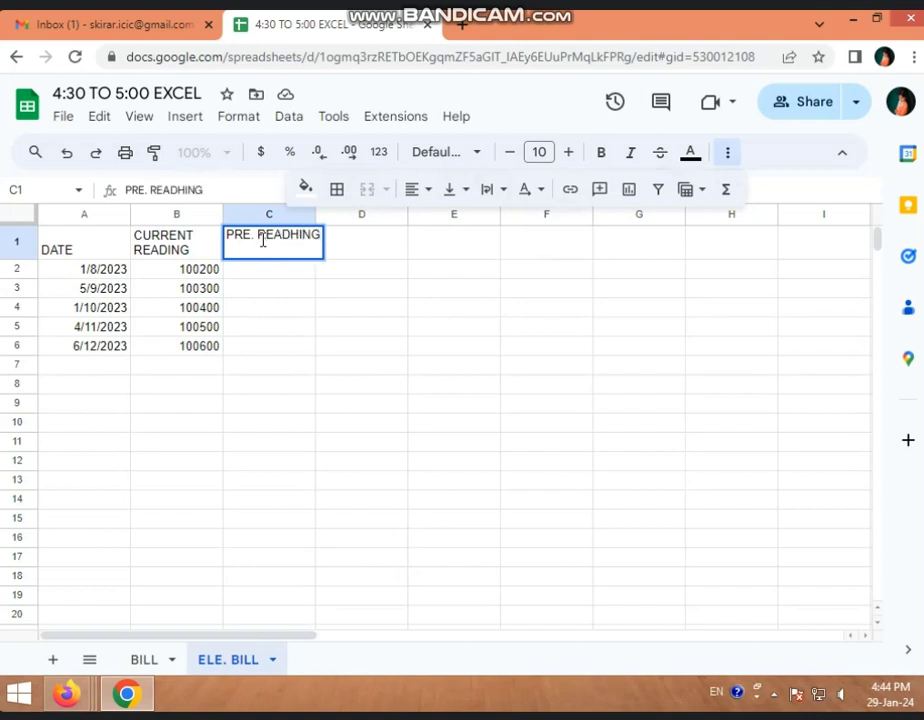
{"action": "key", "text": "BackSpace"}
{"action": "key", "text": "BackSpace"}
{"action": "key", "text": "BackSpace"}
{"action": "key", "text": "BackSpace"}
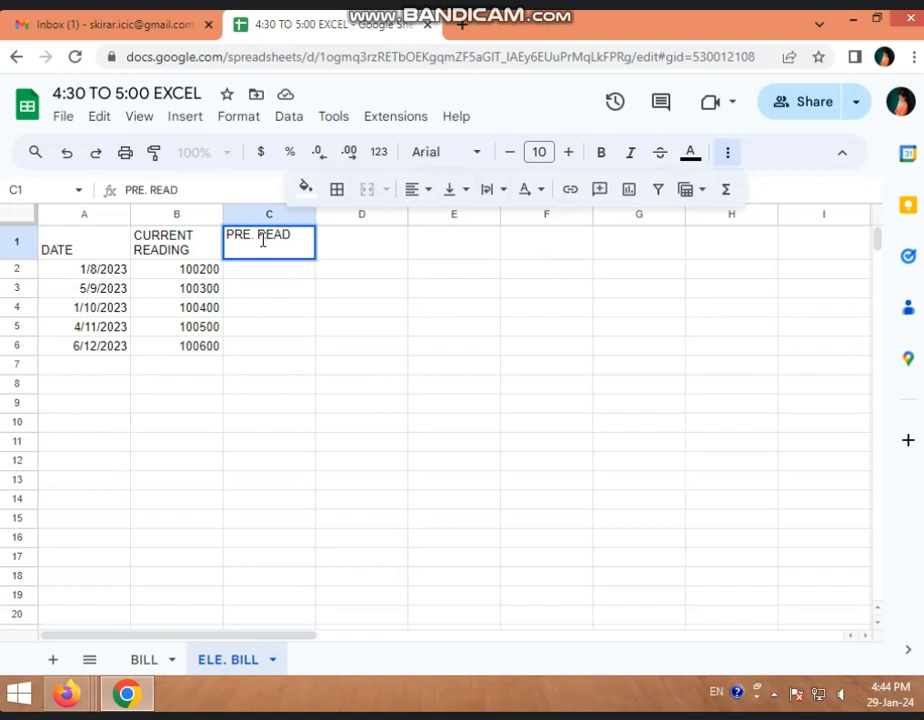
{"action": "type", "text": "ING"}
{"action": "left_click", "coordinate": [295, 276]}
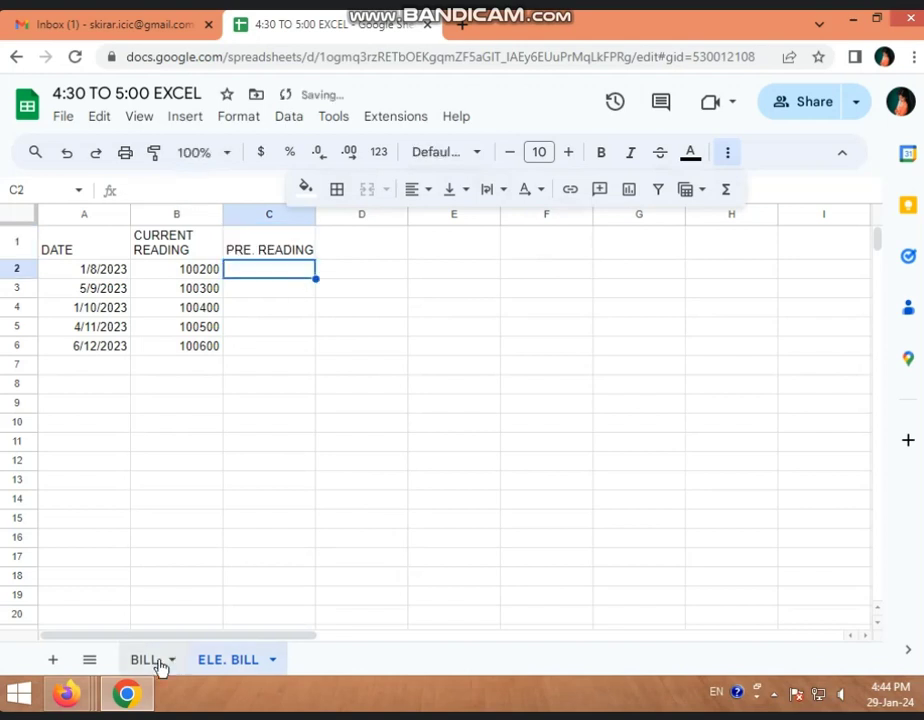
{"action": "left_click", "coordinate": [268, 238]}
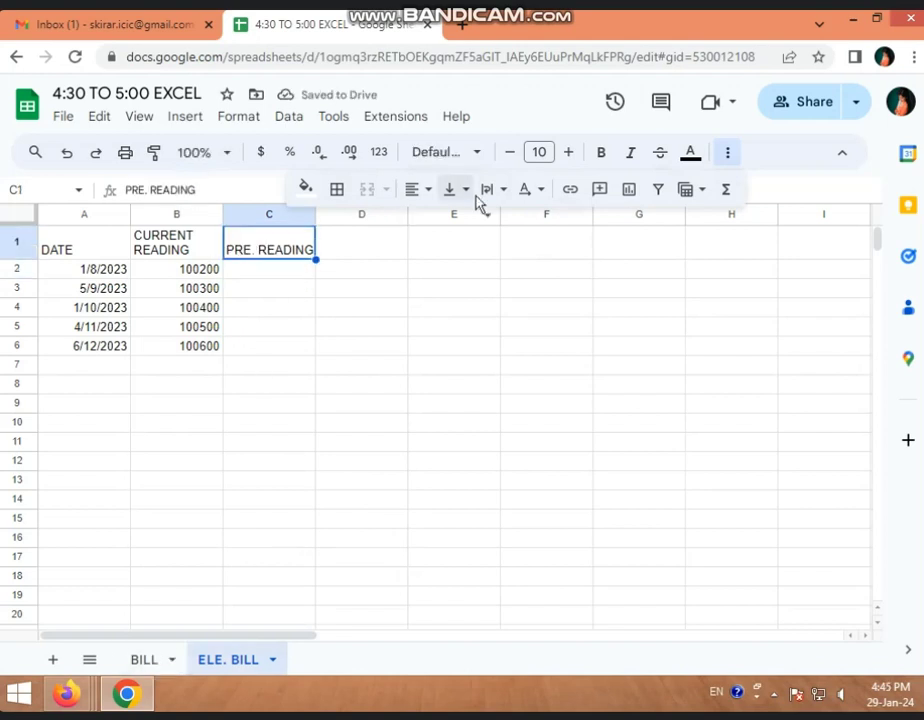
{"action": "left_click", "coordinate": [491, 190]}
{"action": "left_click", "coordinate": [525, 228]}
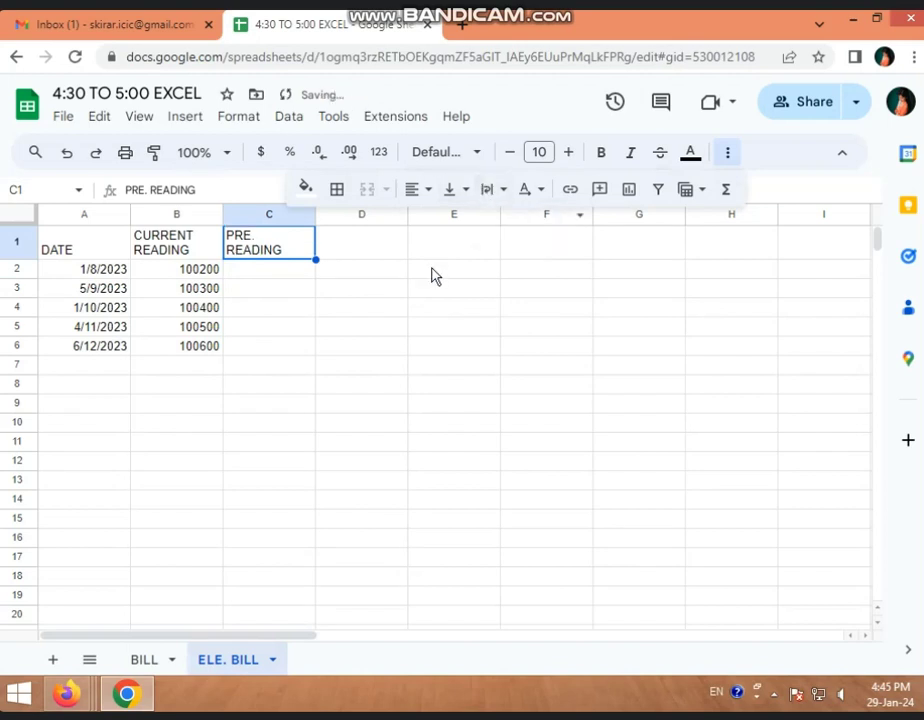
{"action": "left_click", "coordinate": [415, 279]}
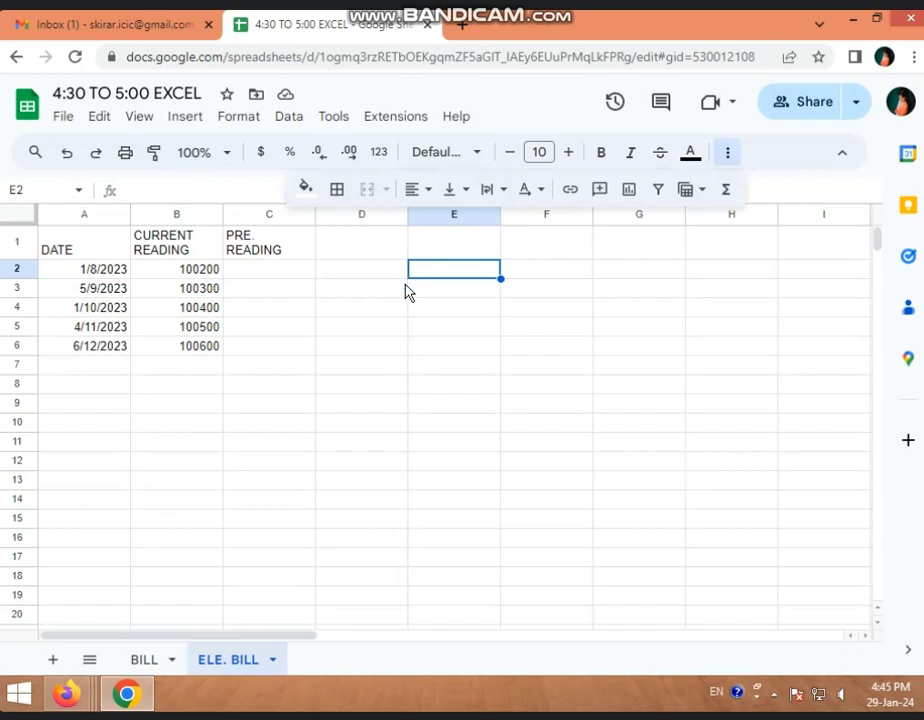
{"action": "left_click", "coordinate": [294, 273]}
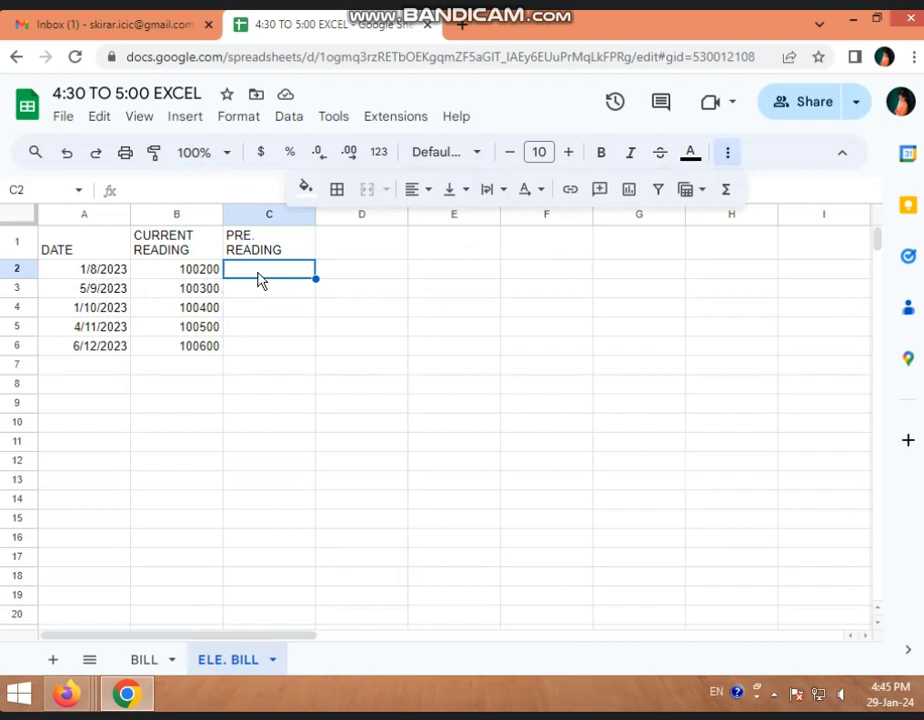
- Enter 100100 in C2 and =B2 in C3, then accept the autofill that fills C4:C6 with 100300 to 100500
{"action": "left_click", "coordinate": [268, 294]}
{"action": "left_click", "coordinate": [280, 275]}
{"action": "type", "text": "100"}
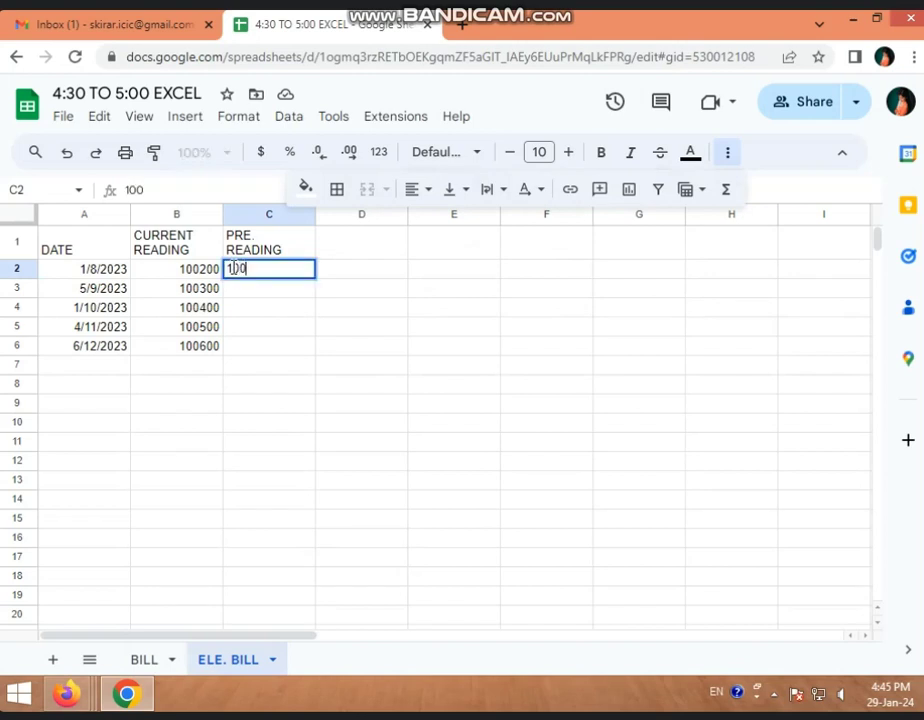
{"action": "type", "text": "100"}
{"action": "key", "text": "Return"}
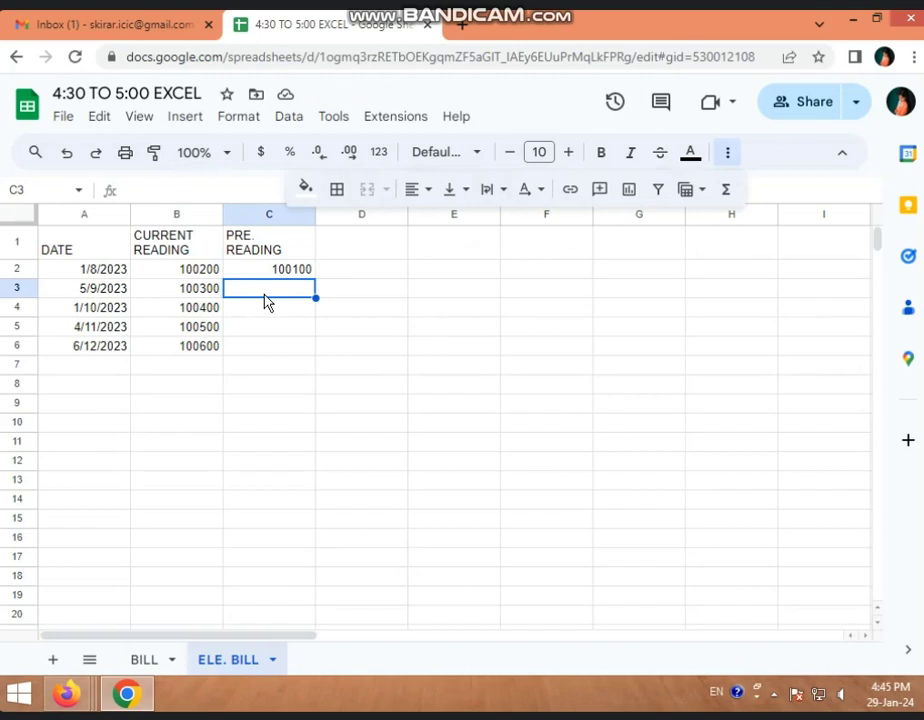
{"action": "type", "text": "="}
{"action": "left_click", "coordinate": [204, 272]}
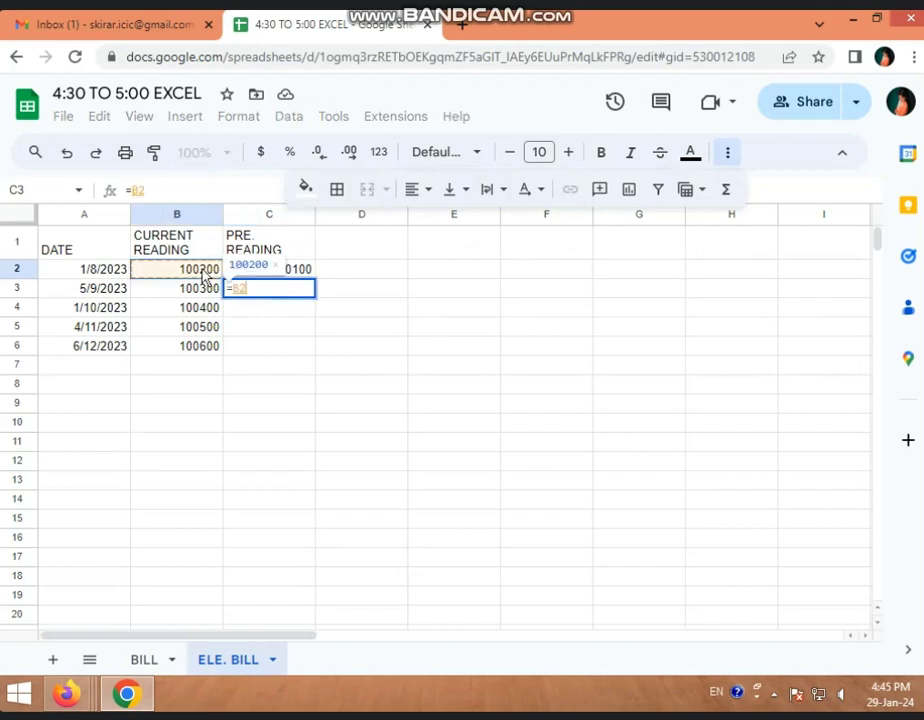
{"action": "key", "text": "Return"}
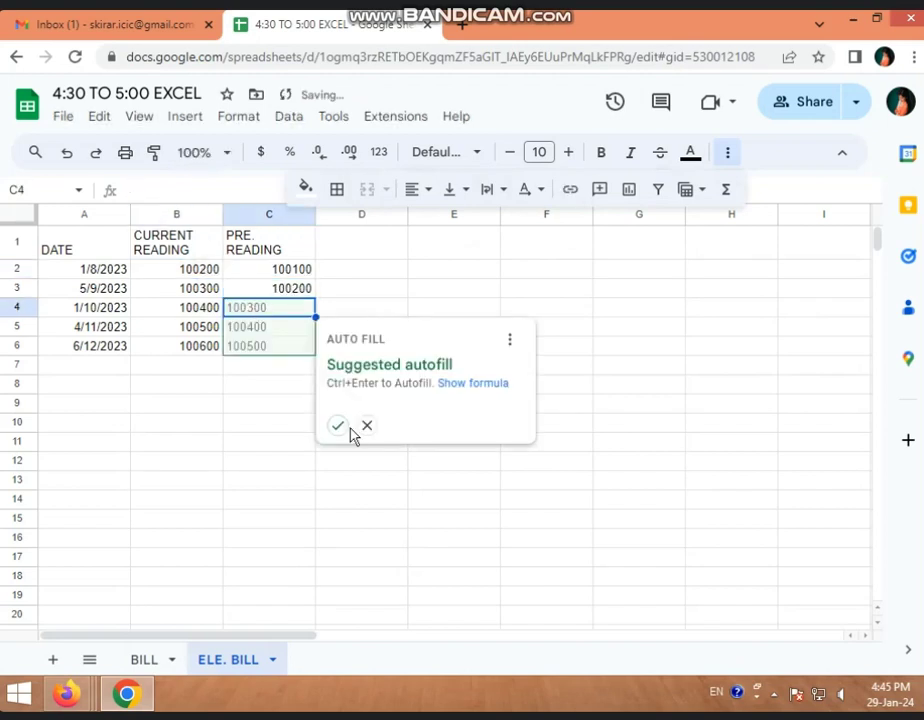
{"action": "left_click", "coordinate": [346, 430]}
{"action": "left_click", "coordinate": [346, 430]}
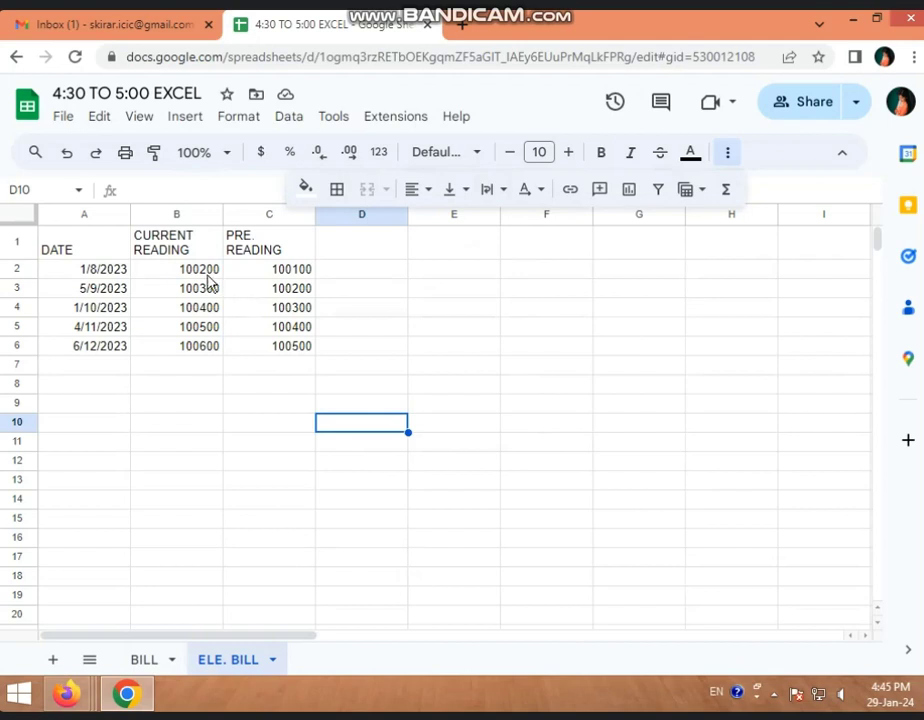
{"action": "left_click", "coordinate": [214, 271]}
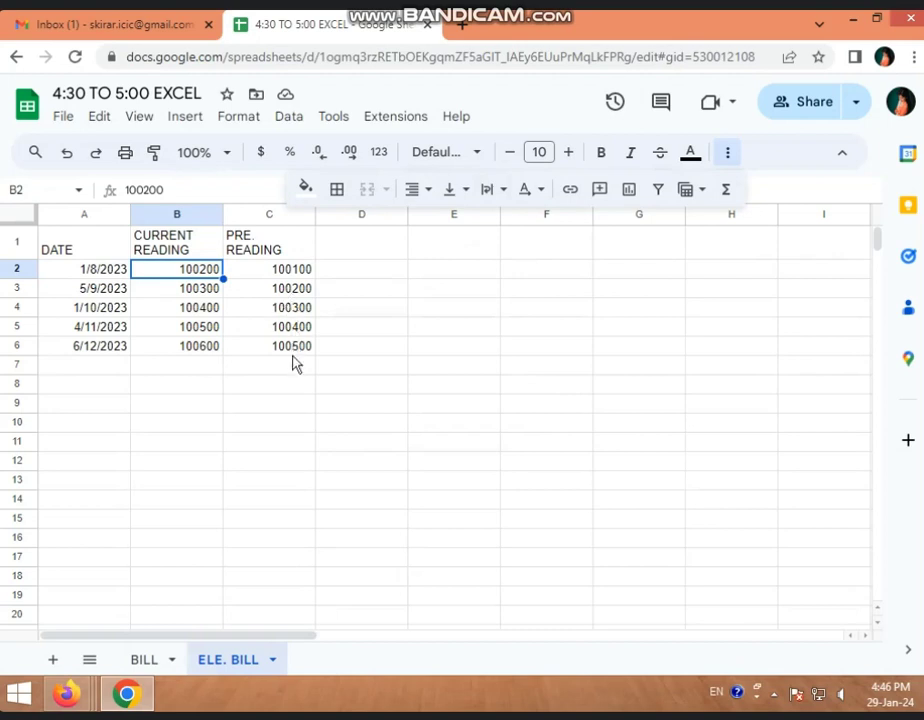
- Add the USE READING heading in D1 and start D2's formula with =B2
{"action": "left_click", "coordinate": [357, 252]}
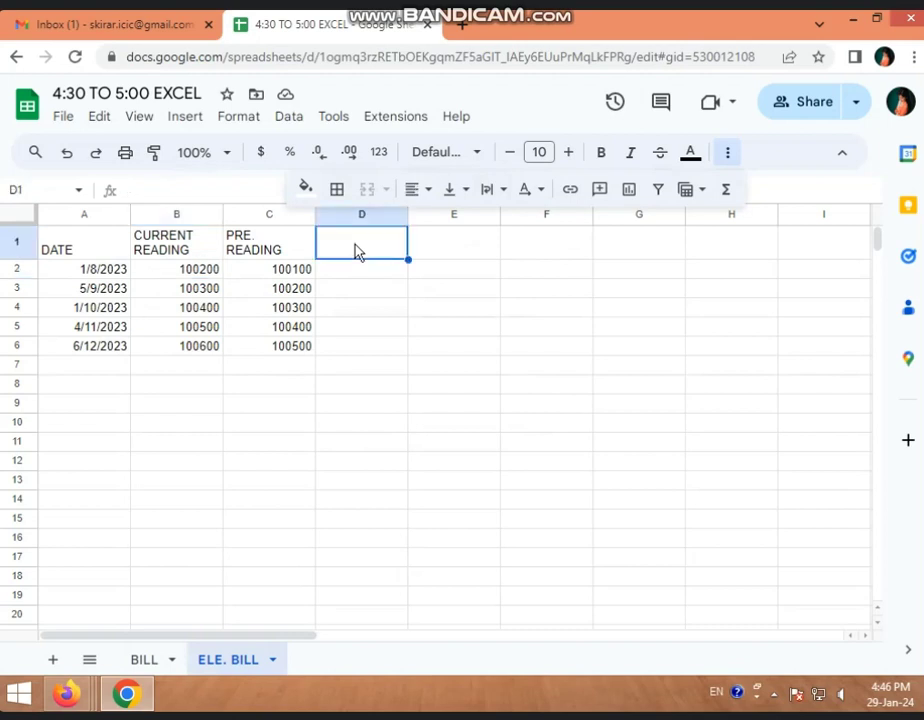
{"action": "type", "text": "USE"}
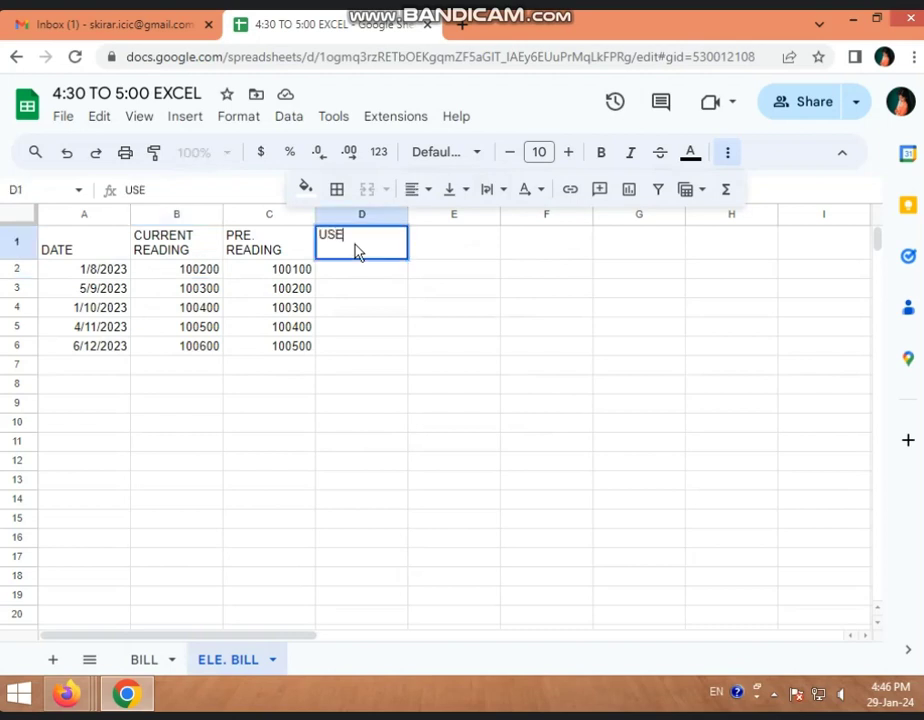
{"action": "type", "text": " READING"}
{"action": "key", "text": "Return"}
{"action": "left_click", "coordinate": [401, 242]}
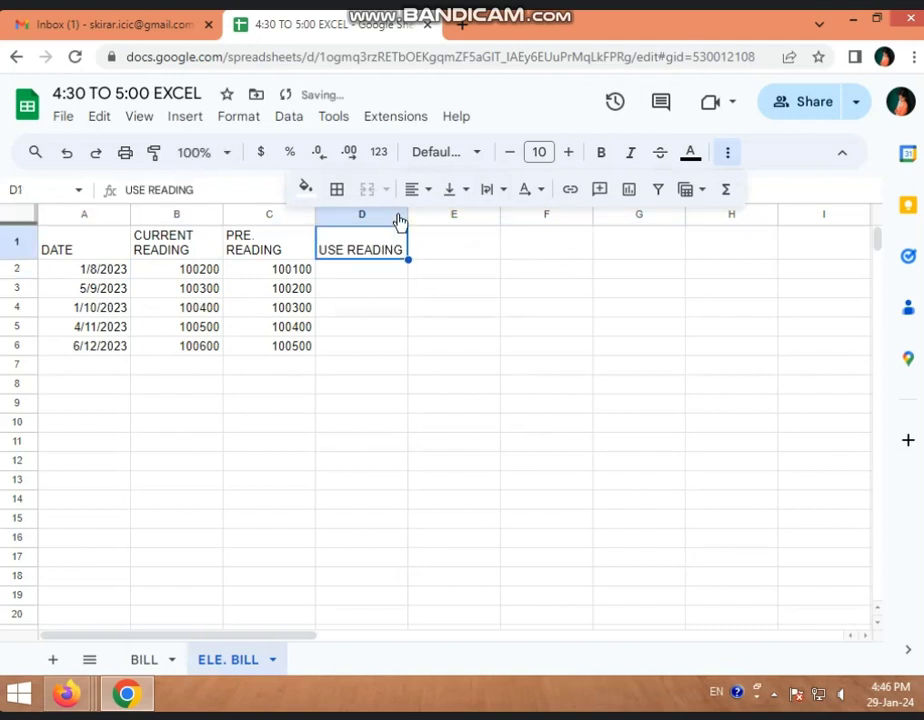
{"action": "left_click", "coordinate": [389, 274]}
{"action": "type", "text": "="}
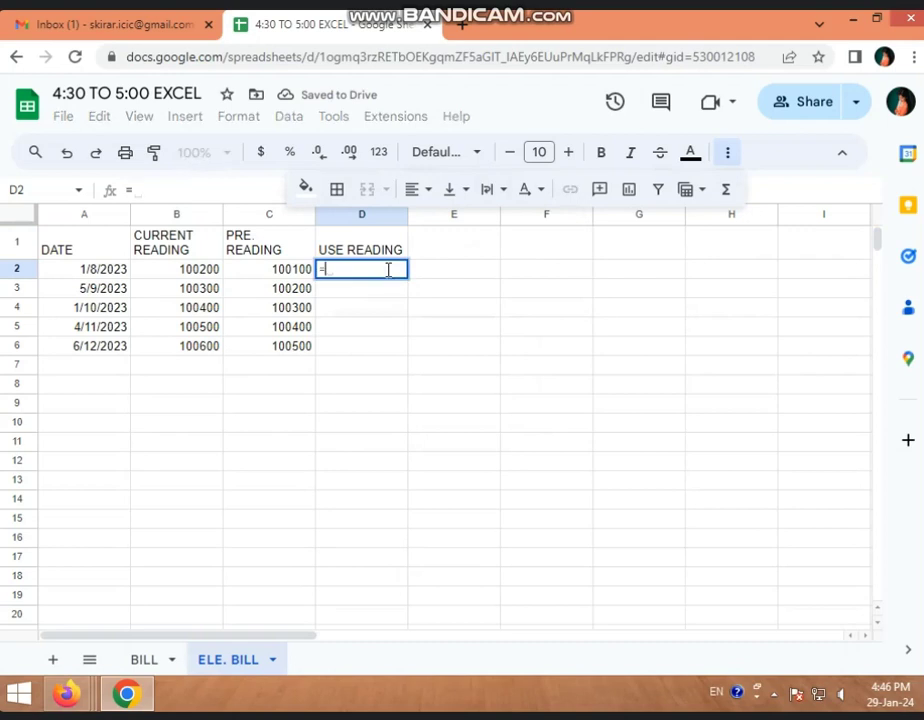
{"action": "left_click", "coordinate": [197, 270]}
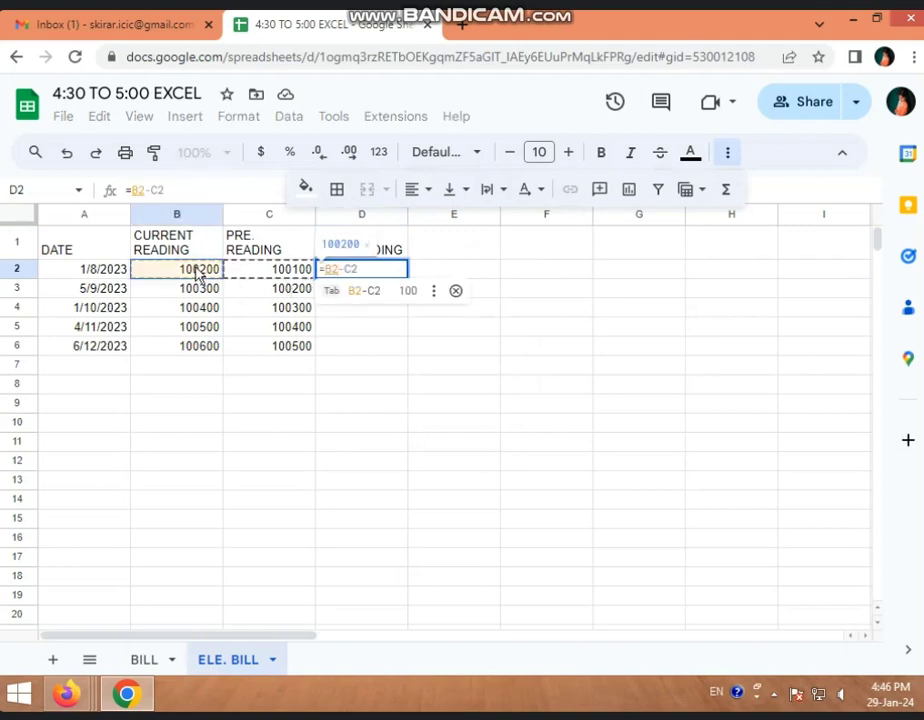